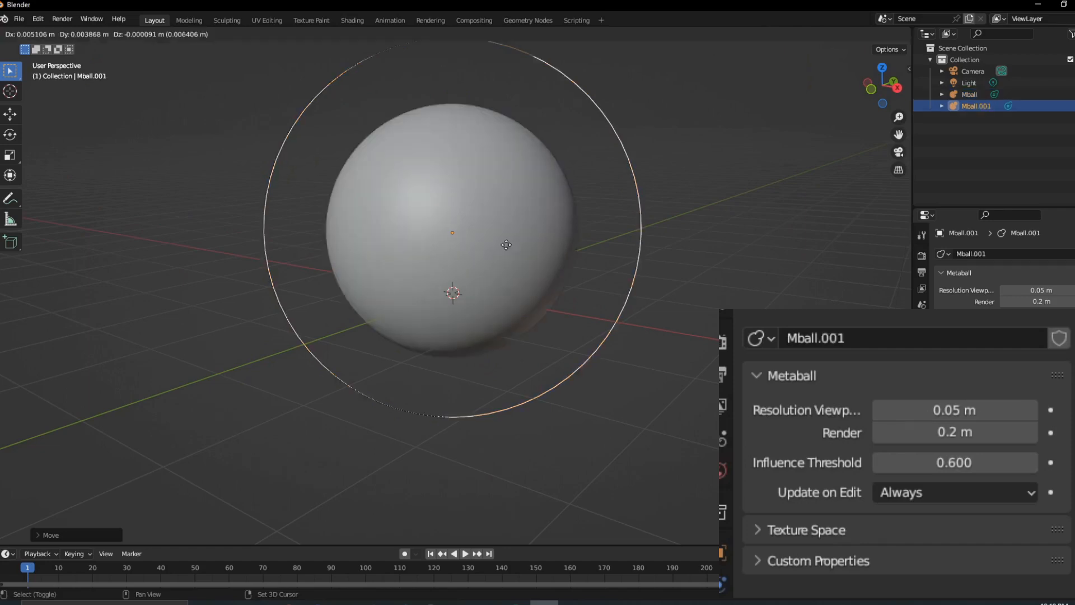
Place the duplicated metaball and create a third metaball by duplicating it again.
left_click(609, 285)
key("shift+d")
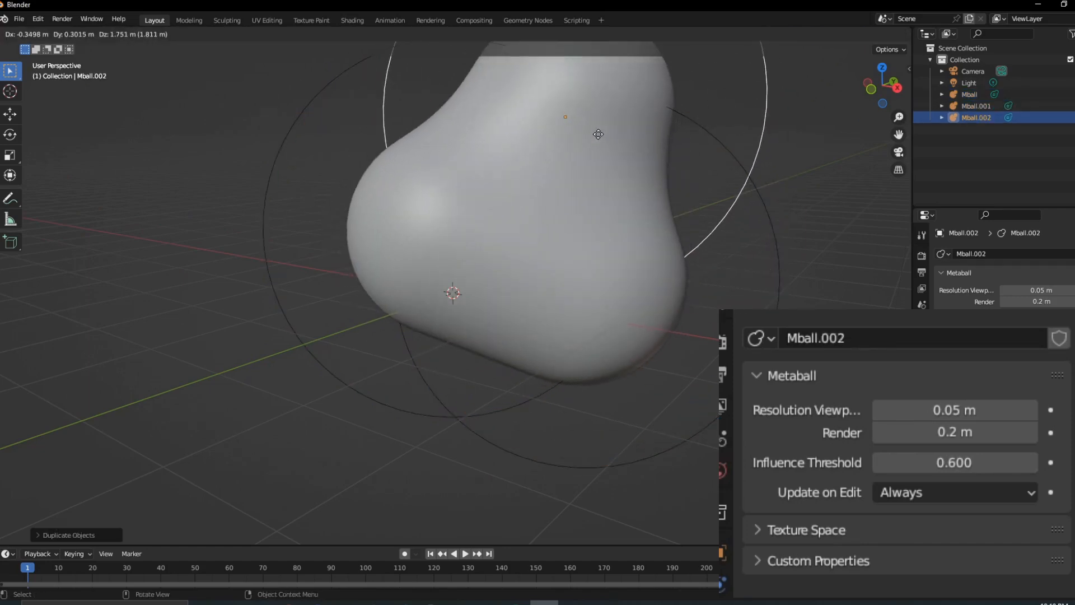
Delete the original metaball and undo the deletion.
left_click(549, 291)
key("Delete")
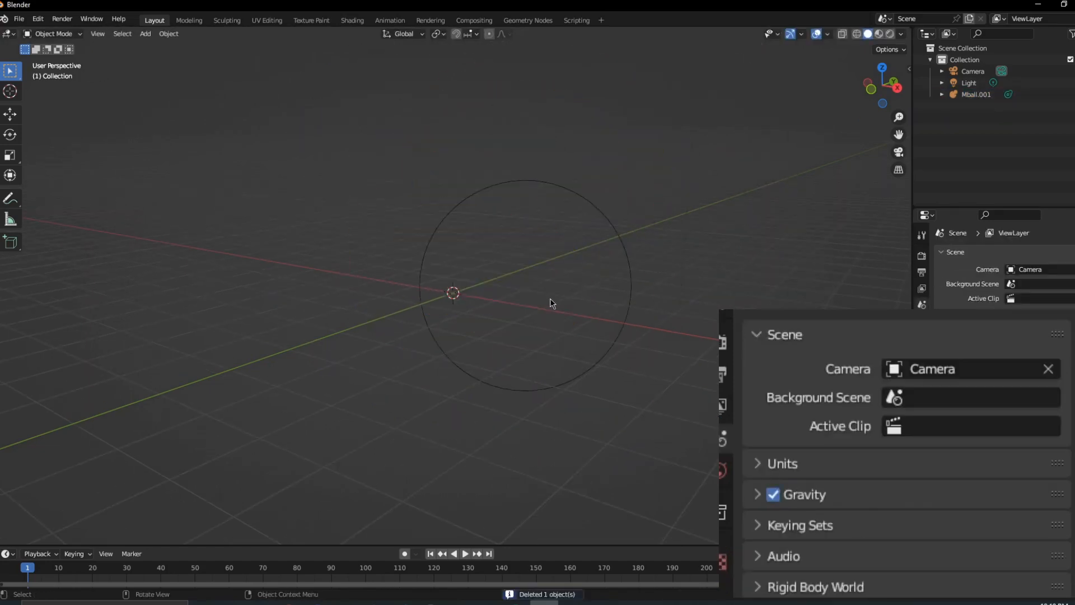
key("ctrl+z")
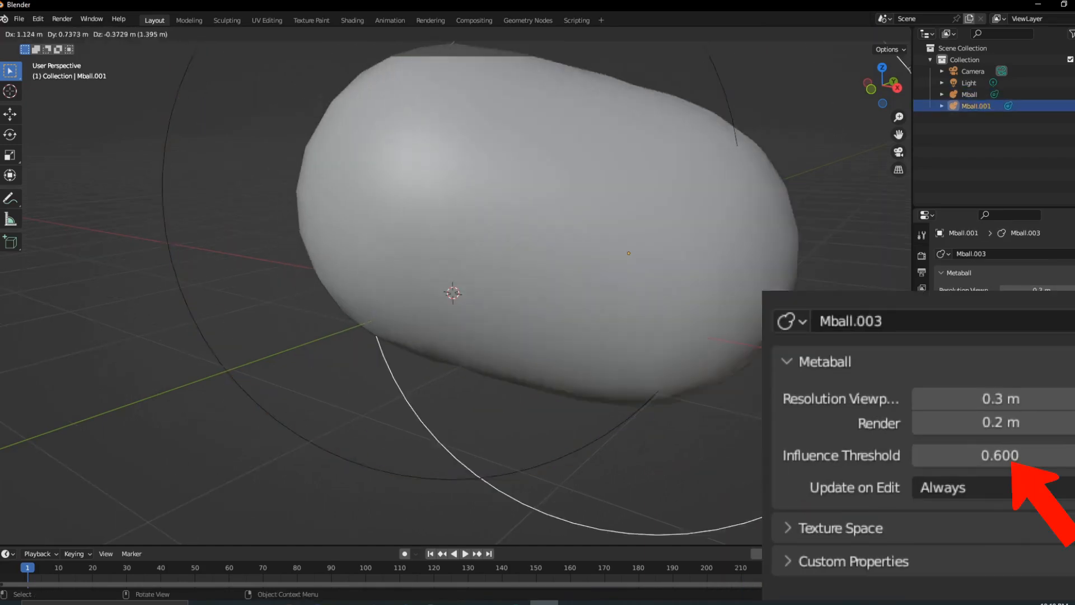
Adjust the influence threshold of the metaball.
left_click_drag(1036, 321, 1064, 321)
mouse_move(1000, 455)
left_mouse_down()
mouse_move(1057, 454)
mouse_move(998, 454)
left_mouse_up()
scroll(478, 291, "down", 1)
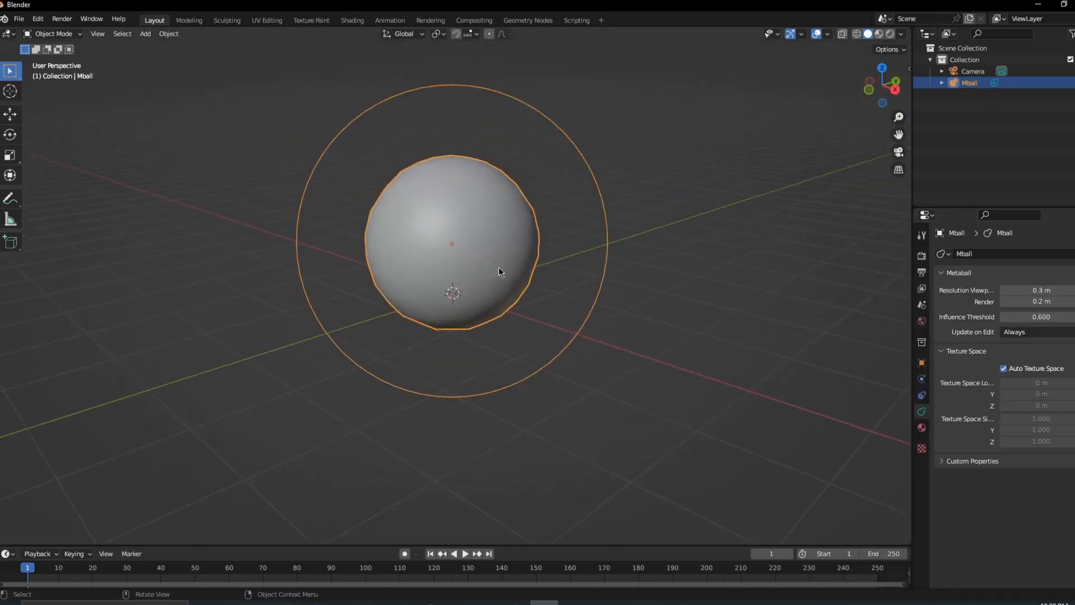
Convert the cluster of merged metaballs to a mesh and move the resulting object.
scroll(495, 269, "down", 2)
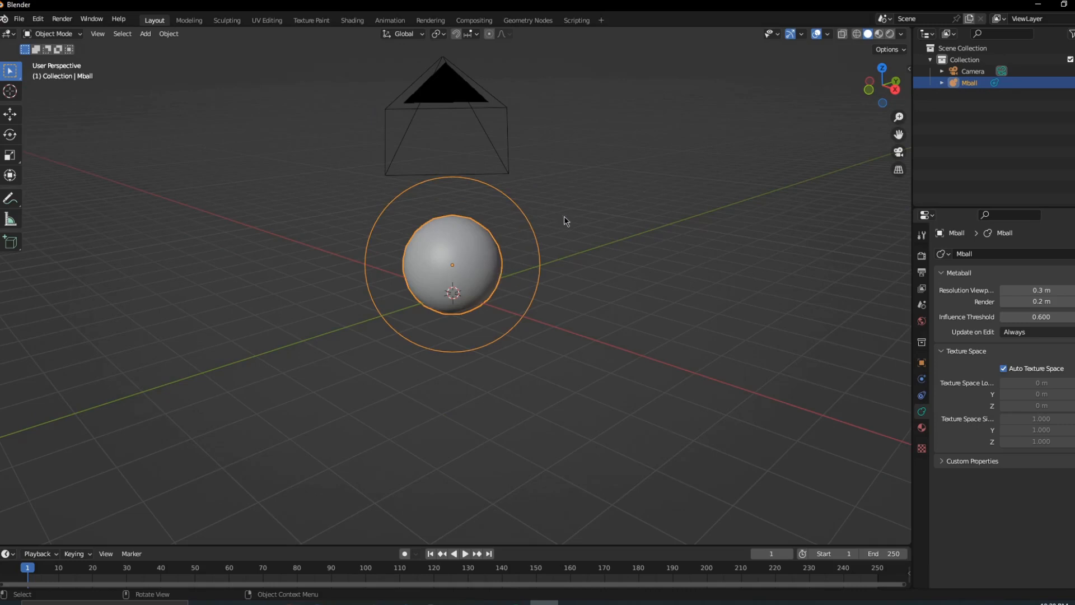
scroll(493, 265, "up", 2)
right_click(492, 263)
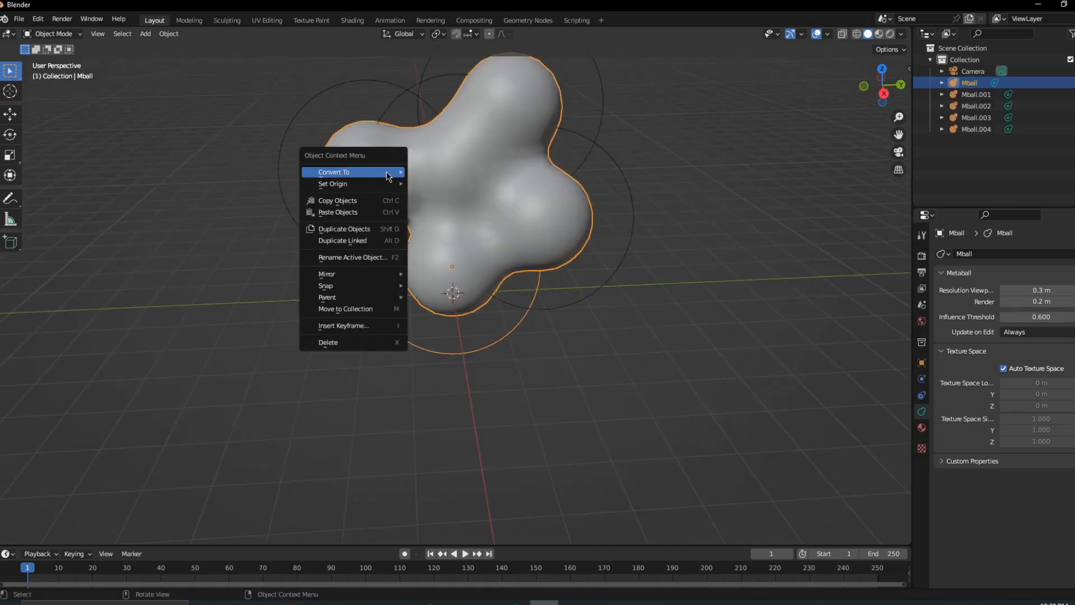
mouse_move(392, 175)
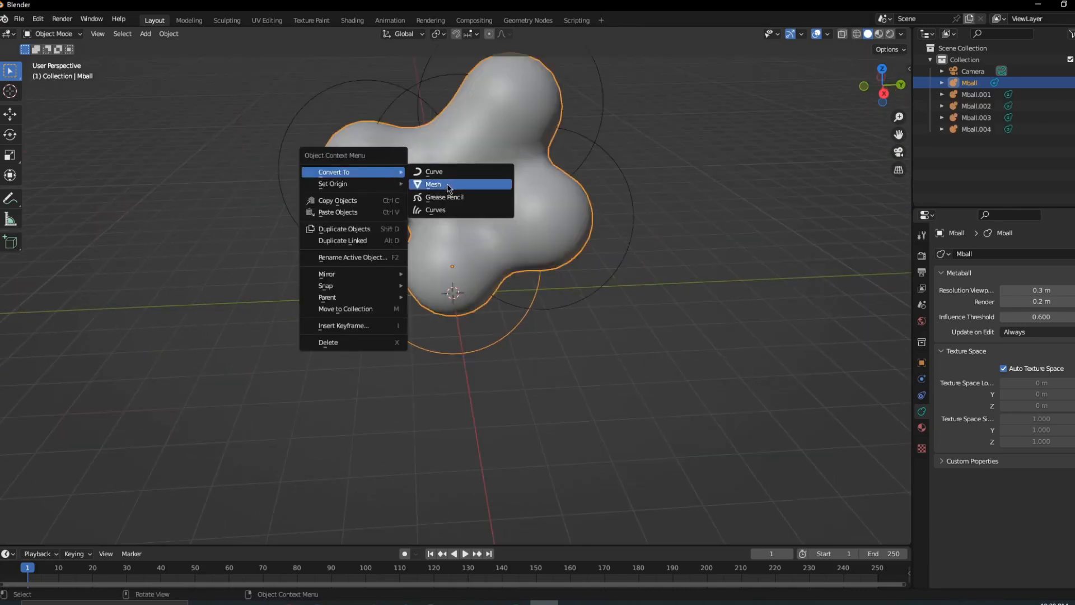
left_click(446, 183)
middle_click_drag(445, 181, 519, 178)
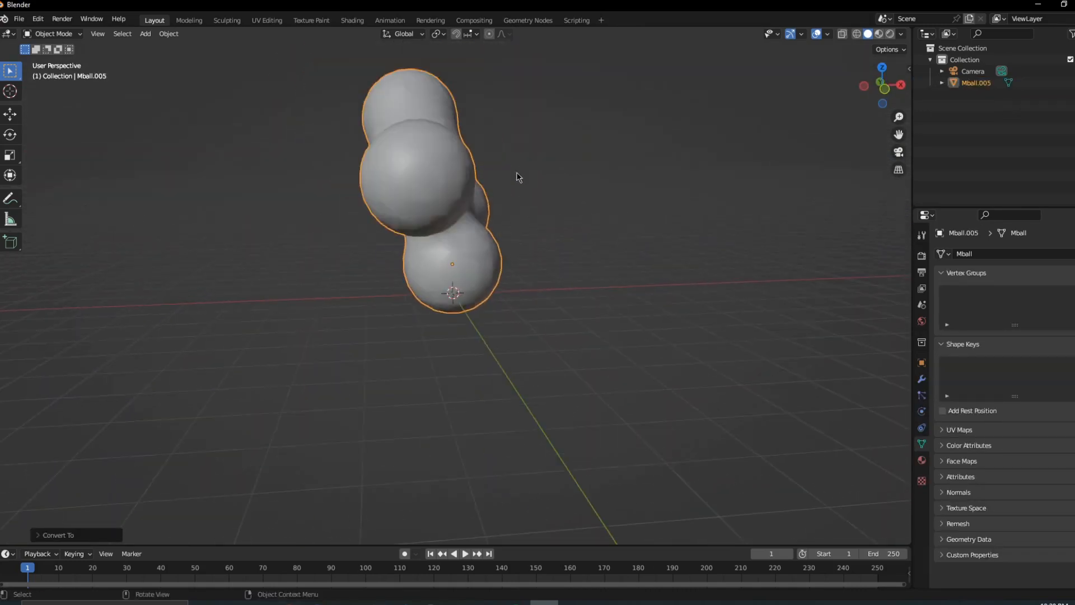
key("g")
left_click(660, 211)
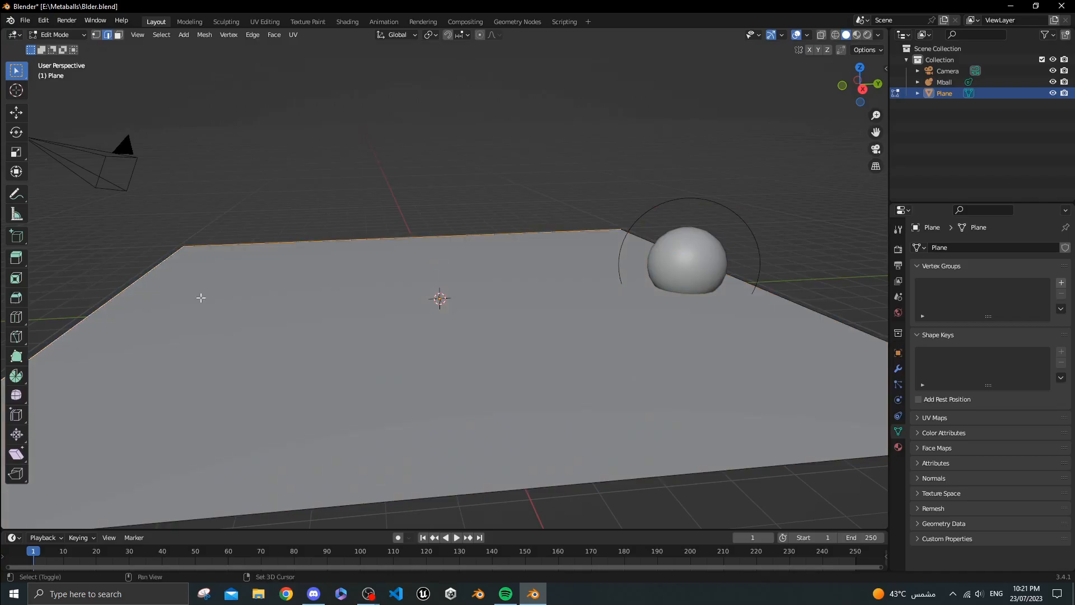
Extrude the plane's back and side edges straight up along Z into walls and bevel the inner edges into smooth rounded corners.
key("e")
key("z")
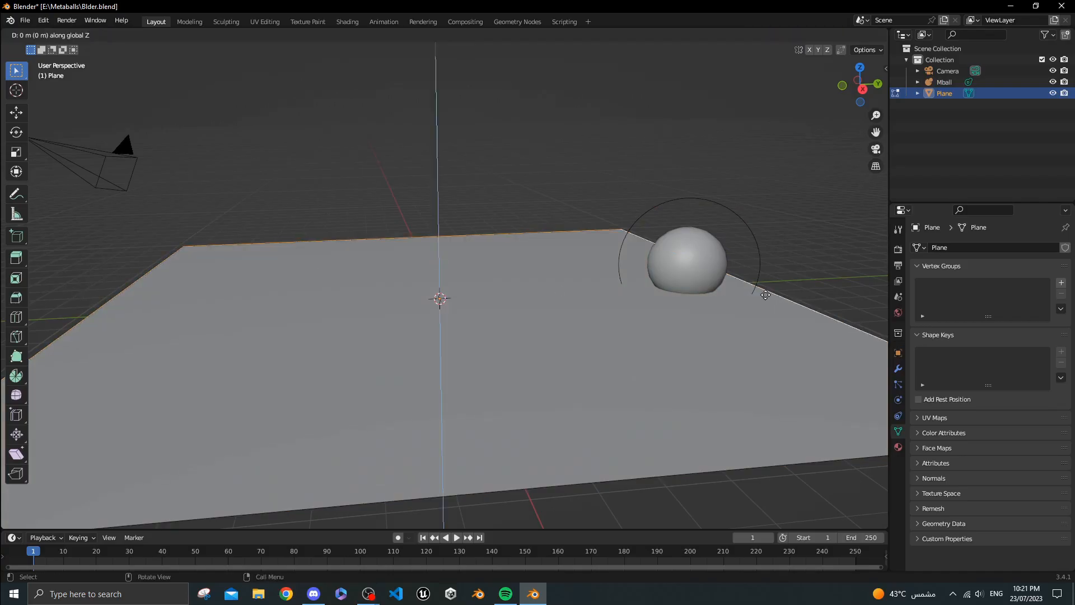
left_click(545, 220)
scroll(570, 218, "down", 4)
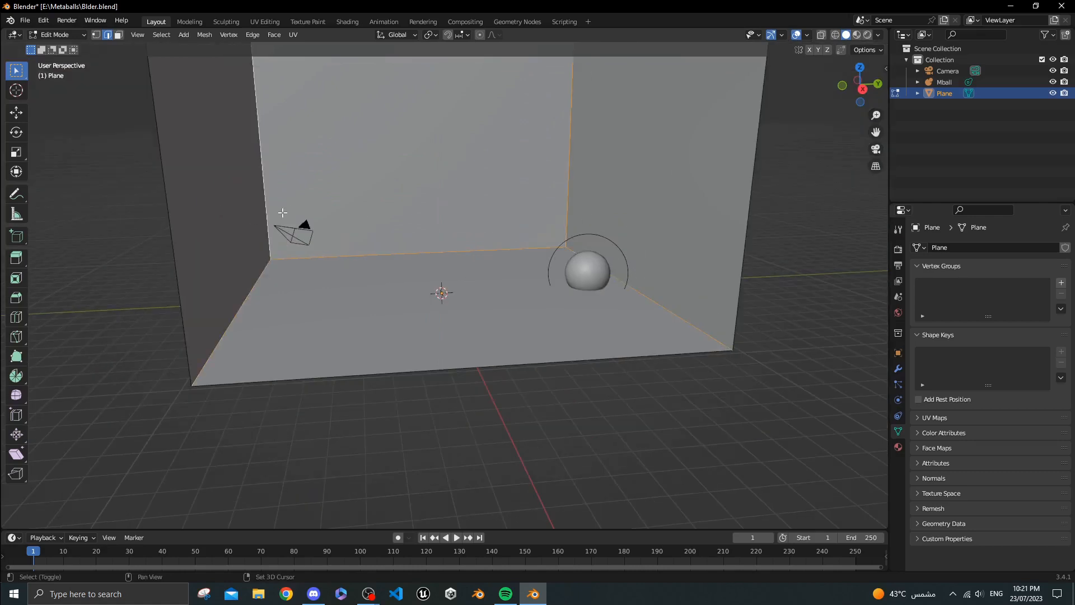
key("ctrl+b")
scroll(644, 145, "up", 9)
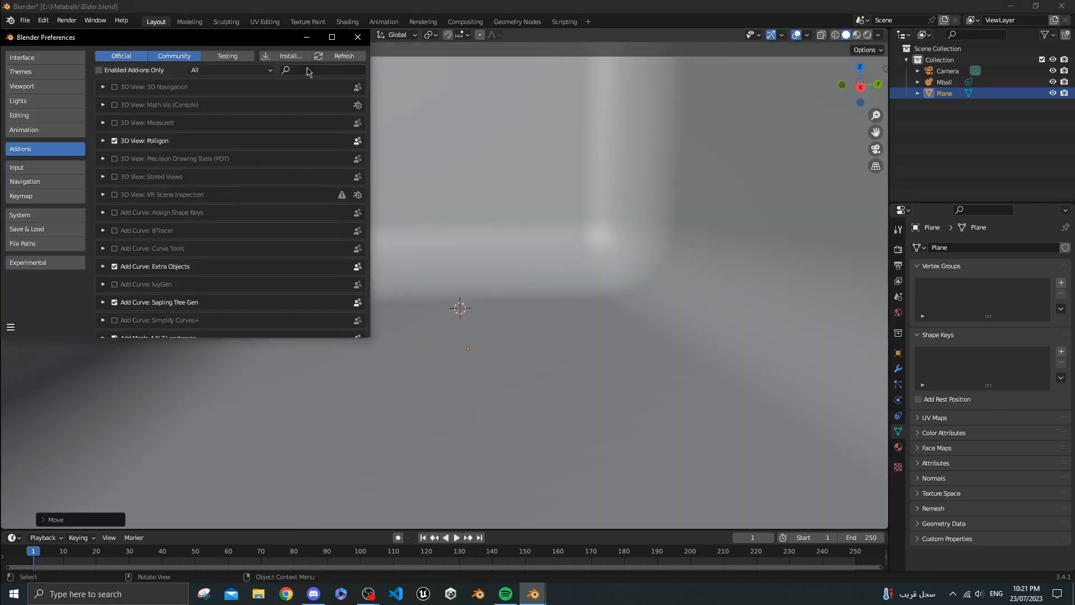
Search the add-ons for "extra" to check the Extra Objects add-ons, and close the preferences.
left_click(484, 102)
type("ext")
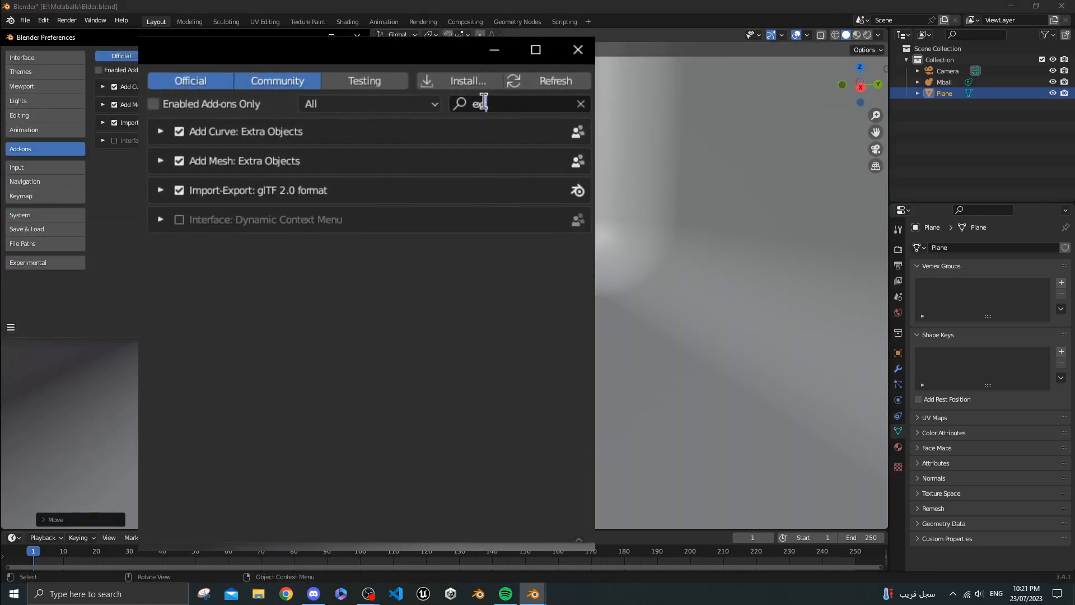
type("ra")
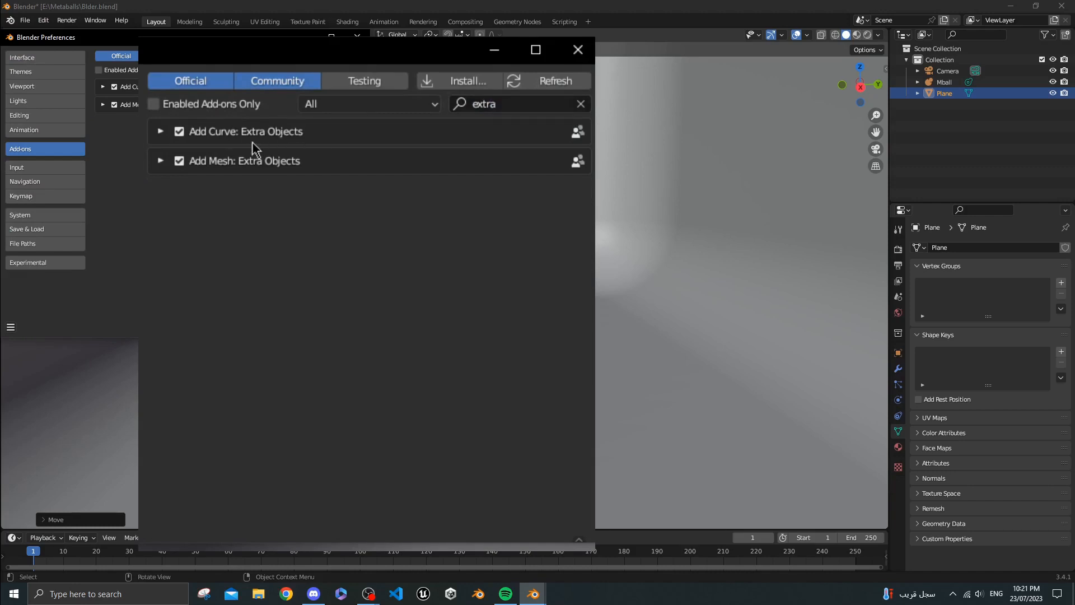
left_click(355, 37)
Add a Helix (3D) curve profile to the room scene.
key("shift+a")
mouse_move(503, 367)
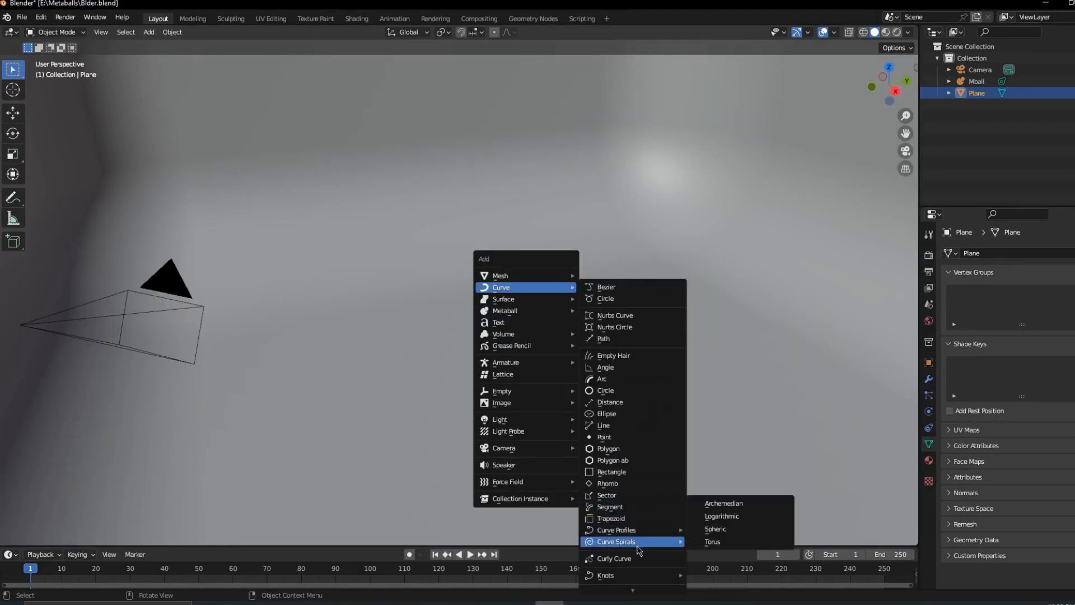
mouse_move(634, 532)
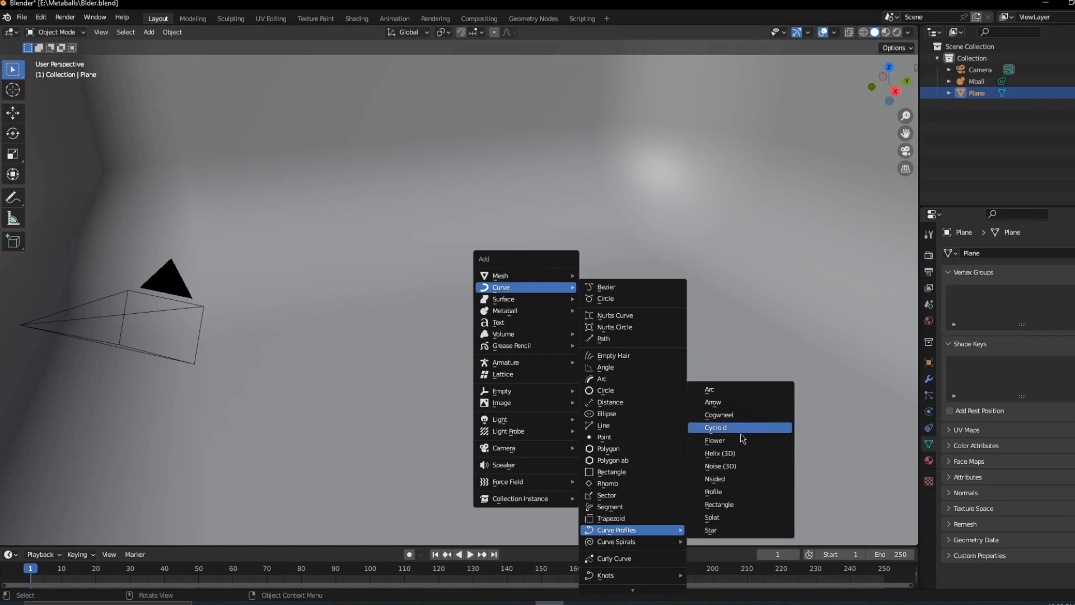
left_click(727, 453)
middle_click_drag(639, 388, 281, 360)
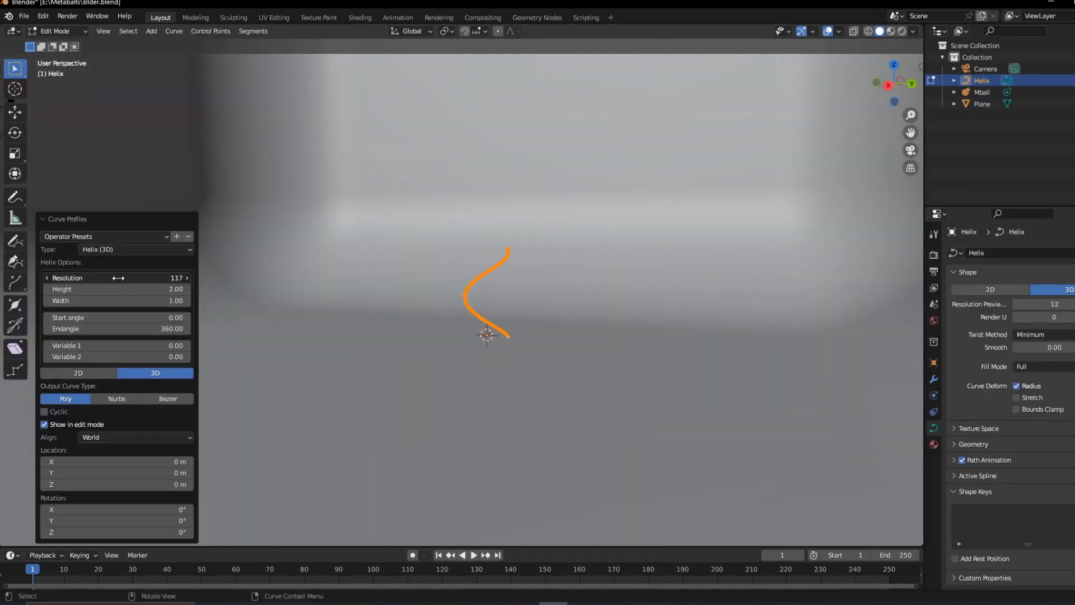
Adjust the helix's resolution, height, start angle and end angle to form several coils, and scale the curve.
left_click_drag(120, 277, 129, 278)
left_click_drag(130, 290, 124, 289)
left_click_drag(130, 318, 135, 319)
left_click_drag(135, 329, 163, 327)
left_click_drag(137, 290, 149, 290)
key("s")
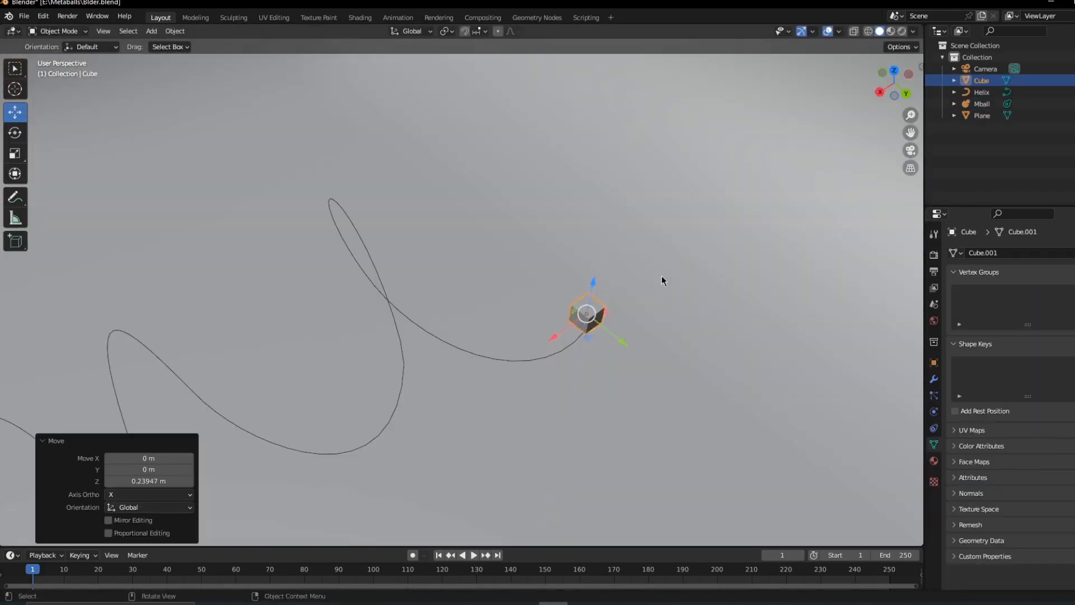
Scale the cube down and move it along X by about -0.034 m onto the end of the helix.
key("s")
left_click(598, 315)
left_click_drag(612, 338, 562, 340)
Add an emitter particle system to the small cube.
left_click(933, 379)
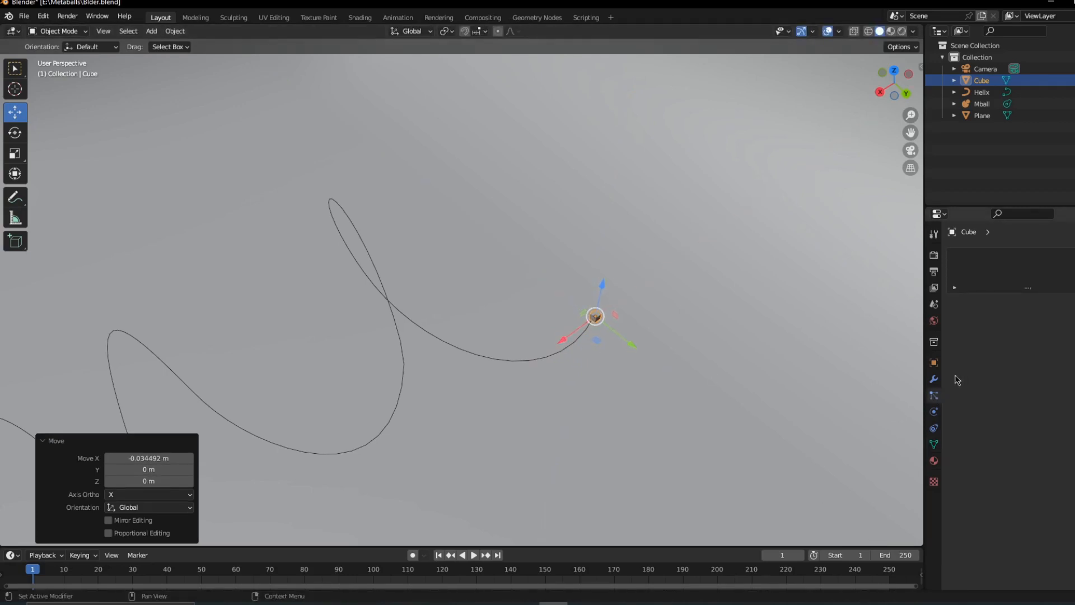
left_click(1074, 255)
scroll(1031, 415, "down", 2)
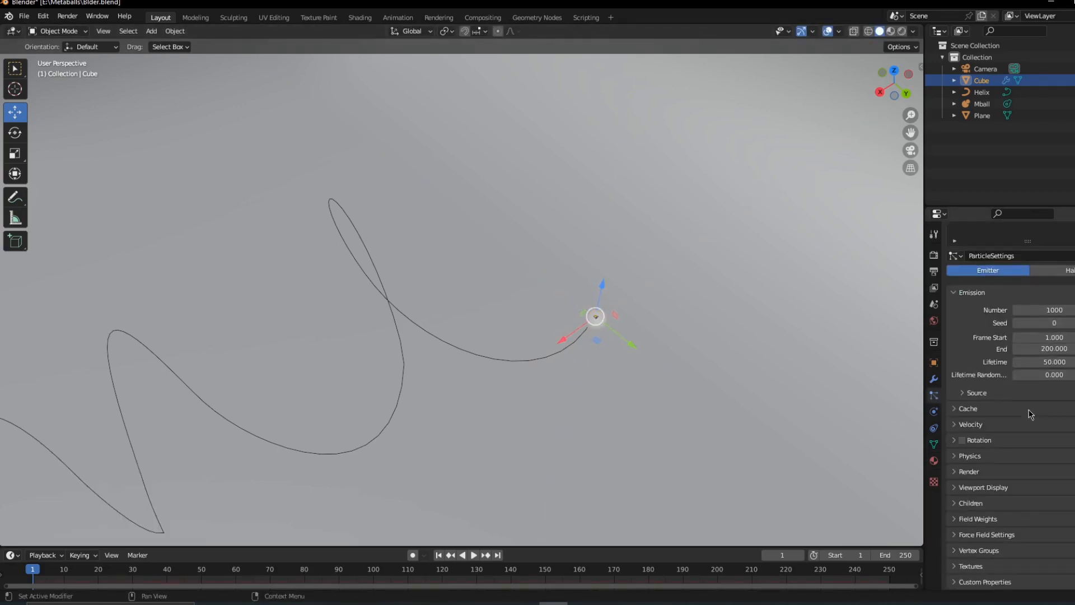
Render the cube's particles as Object, using Mball as the instance object.
left_click(969, 471)
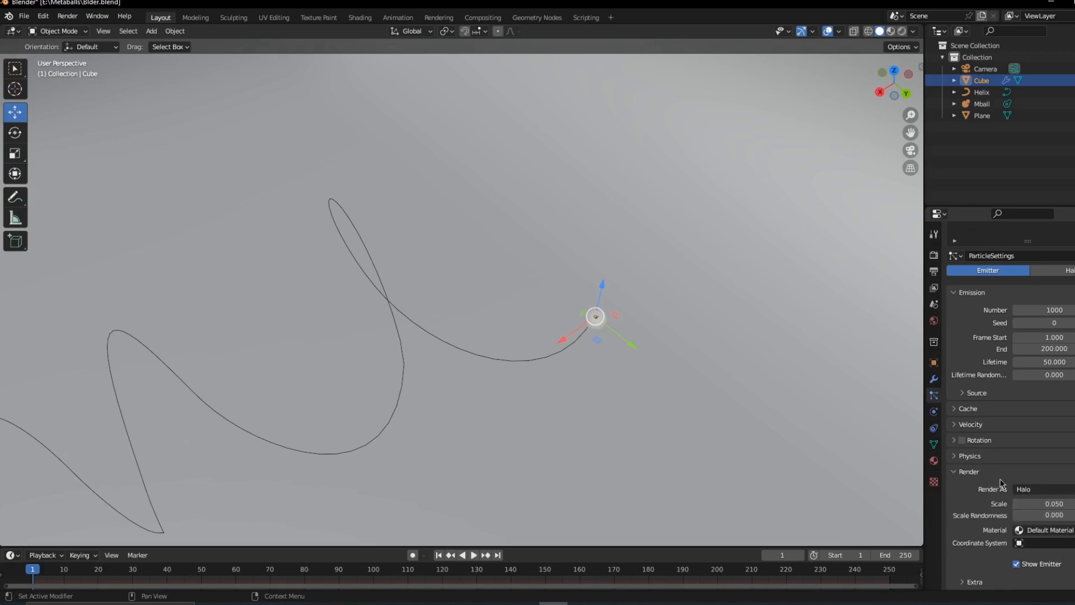
left_click(1035, 490)
left_click(1040, 555)
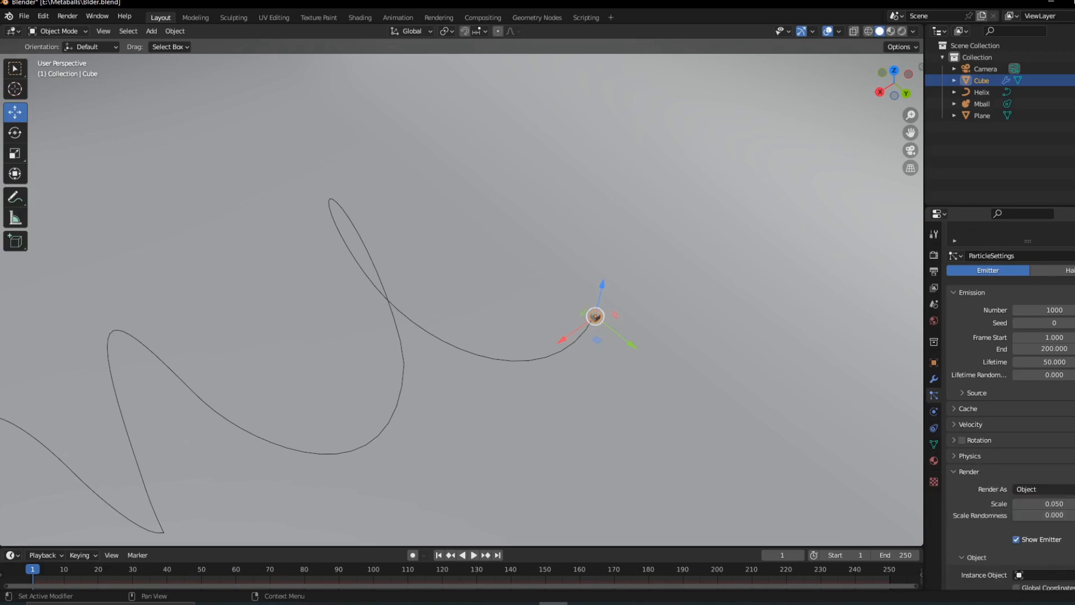
left_click(984, 104)
scroll(392, 334, "down", 4)
Play the animation and examine the particle emission around the helix from several angles.
key("space")
middle_click_drag(533, 292, 583, 266)
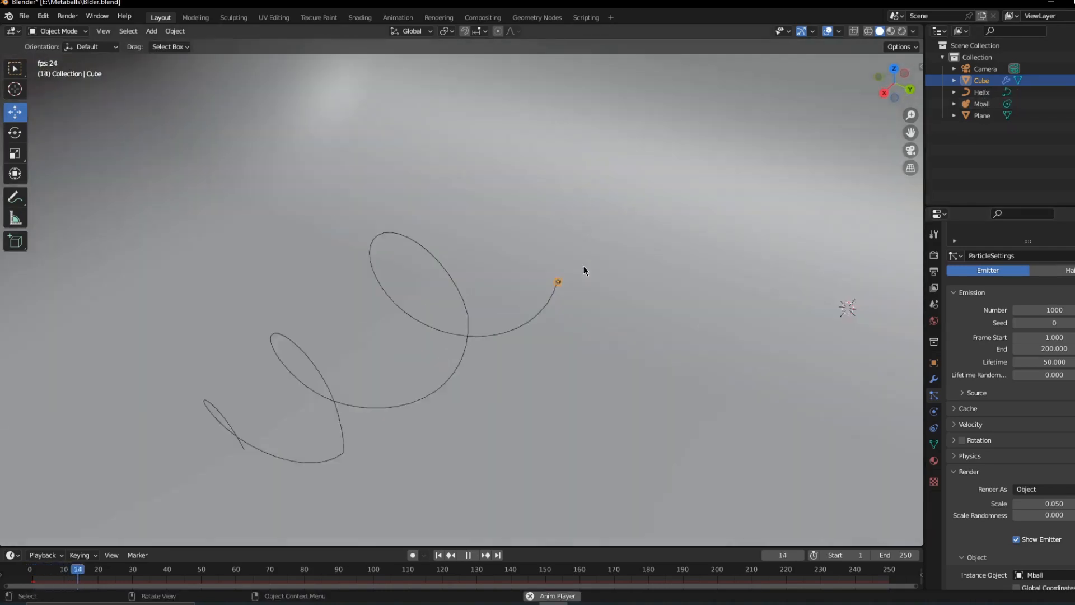
scroll(583, 266, "up", 3)
middle_click_drag(661, 250, 734, 361)
middle_click_drag(359, 322, 675, 353)
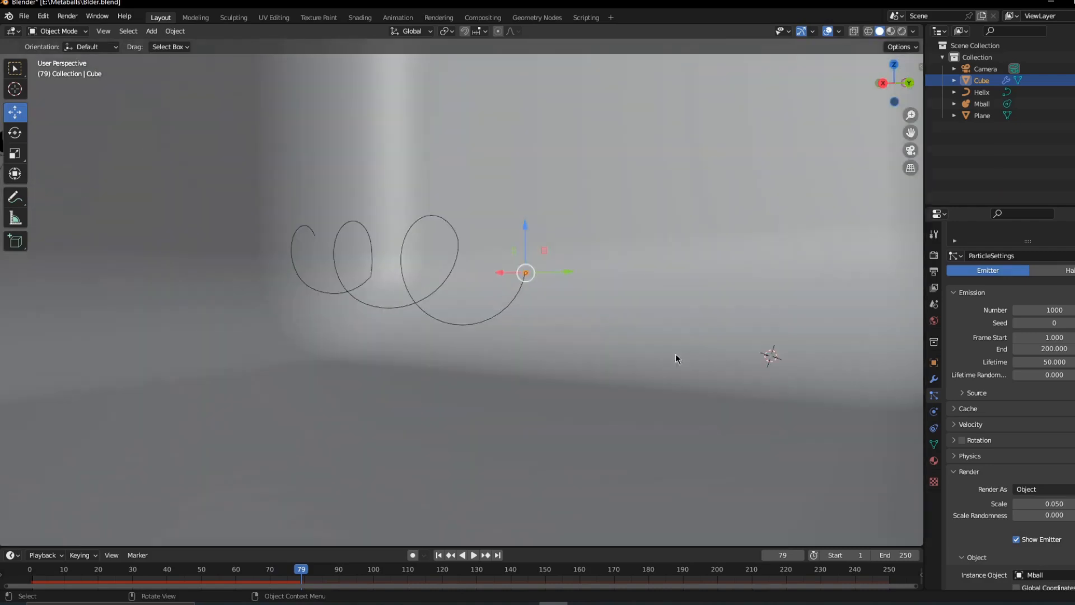
Adjust the render scale settings of the cube's particles.
scroll(1018, 494, "up", 1)
left_click_drag(1060, 526, 1066, 527)
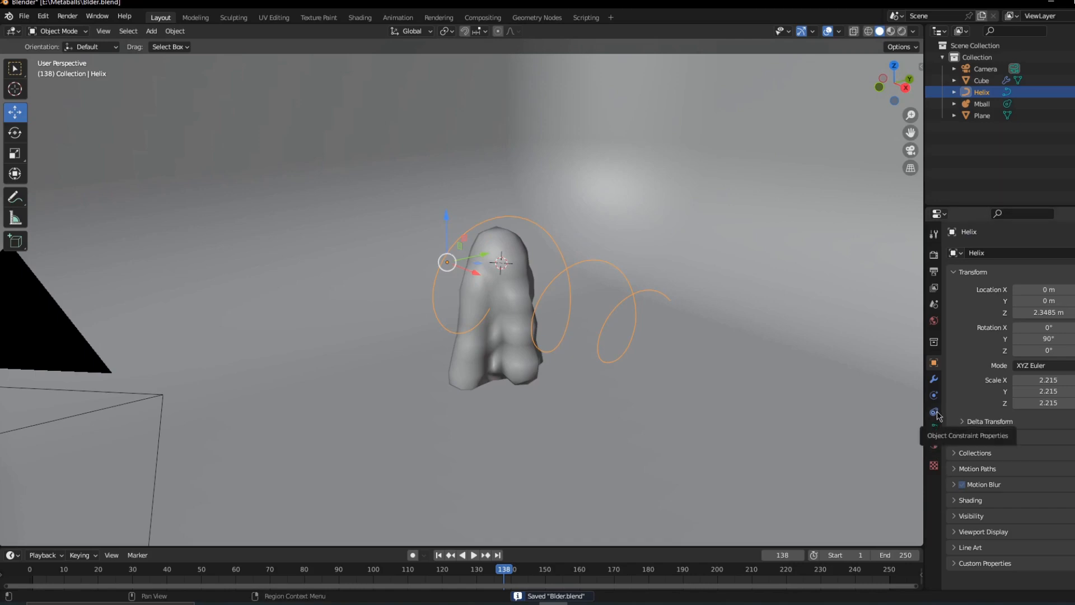
Add a force field to the helix curve.
left_click(934, 395)
left_click(988, 253)
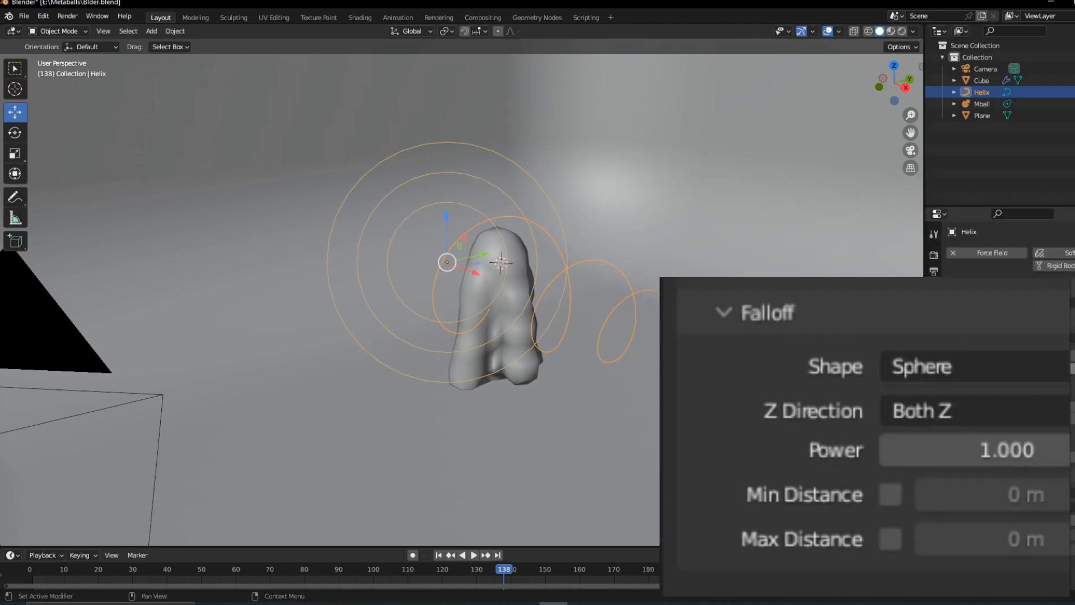
Play the animation to examine how the metaball particles follow the helix.
key("space")
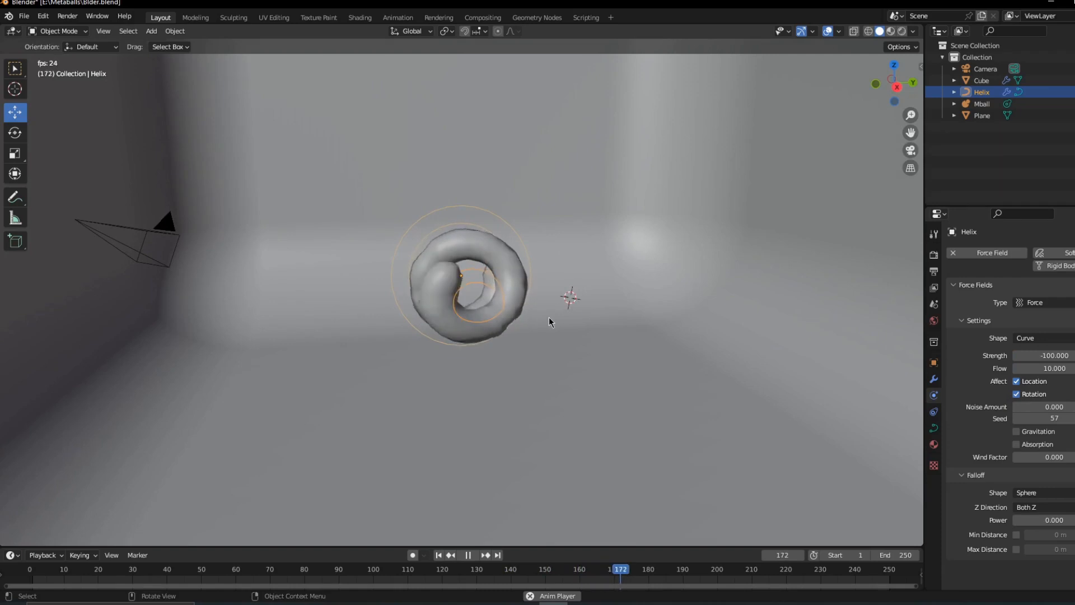
middle_click_drag(550, 318, 587, 329)
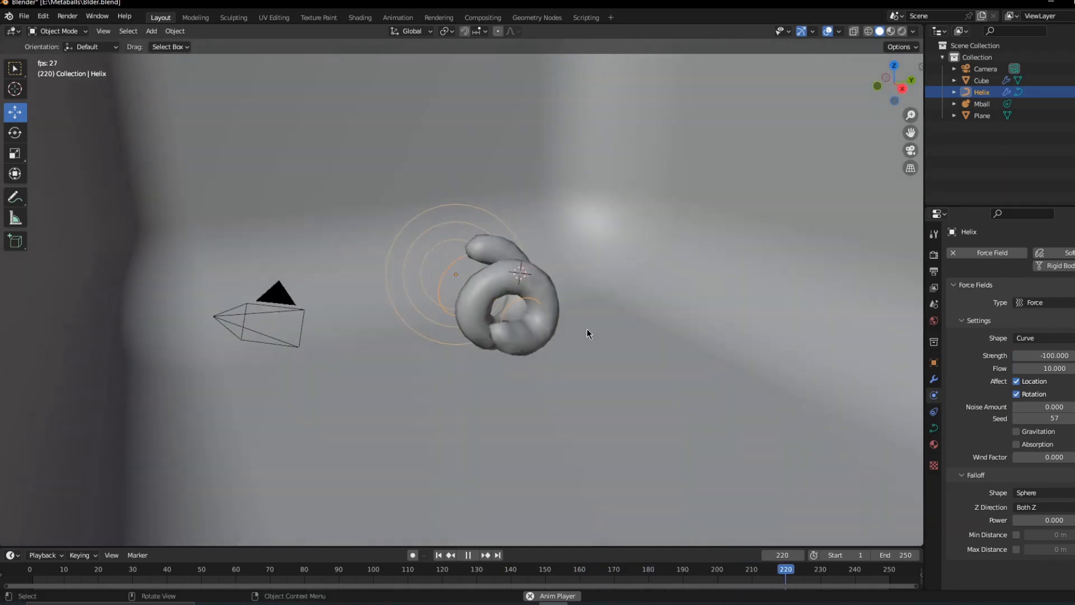
key("space")
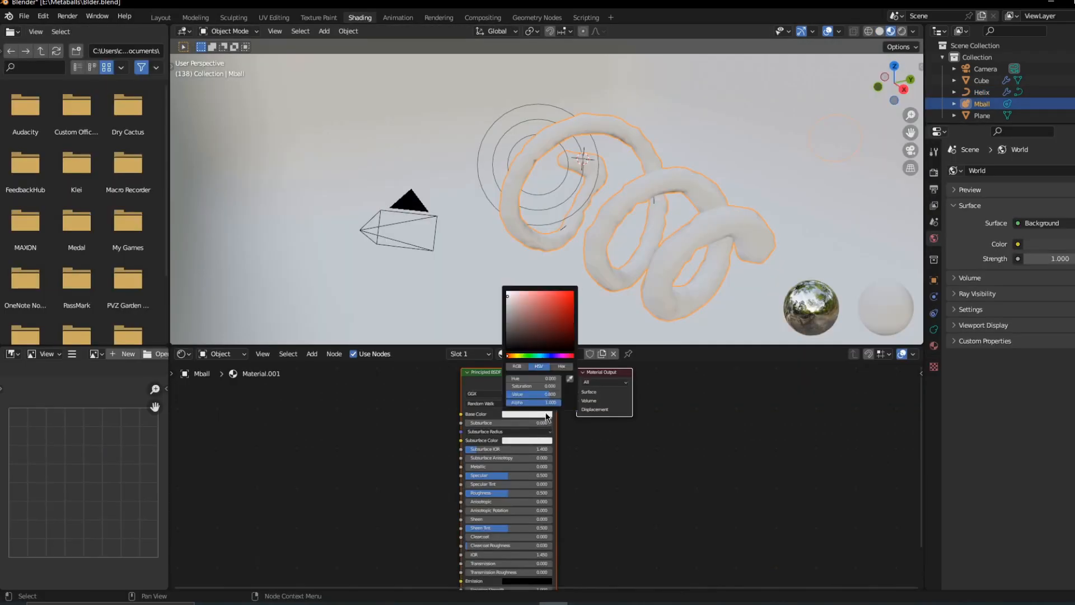
Give the metaball material a dark grey base color, set Metallic to 1.000 and adjust its roughness.
left_click(505, 335)
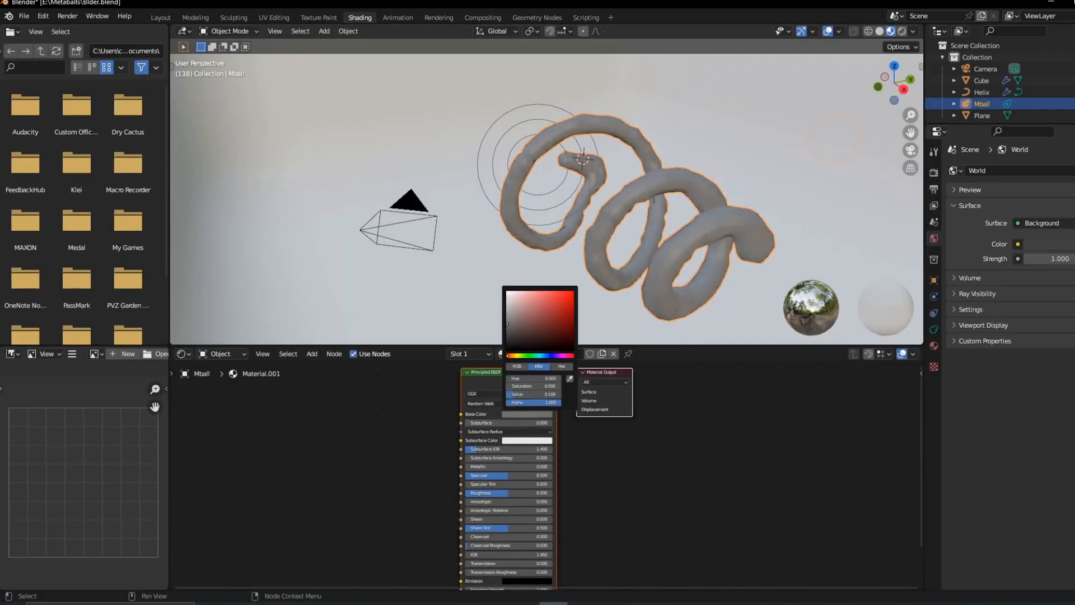
left_click(402, 415)
scroll(496, 460, "up", 4)
left_click_drag(478, 466, 566, 465)
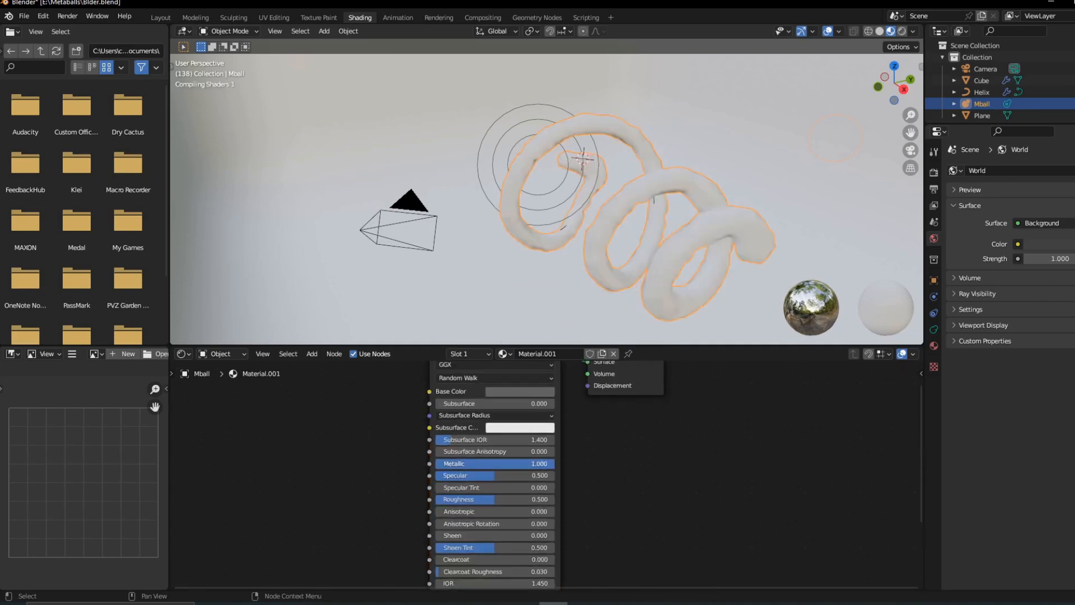
left_click_drag(498, 497, 498, 497)
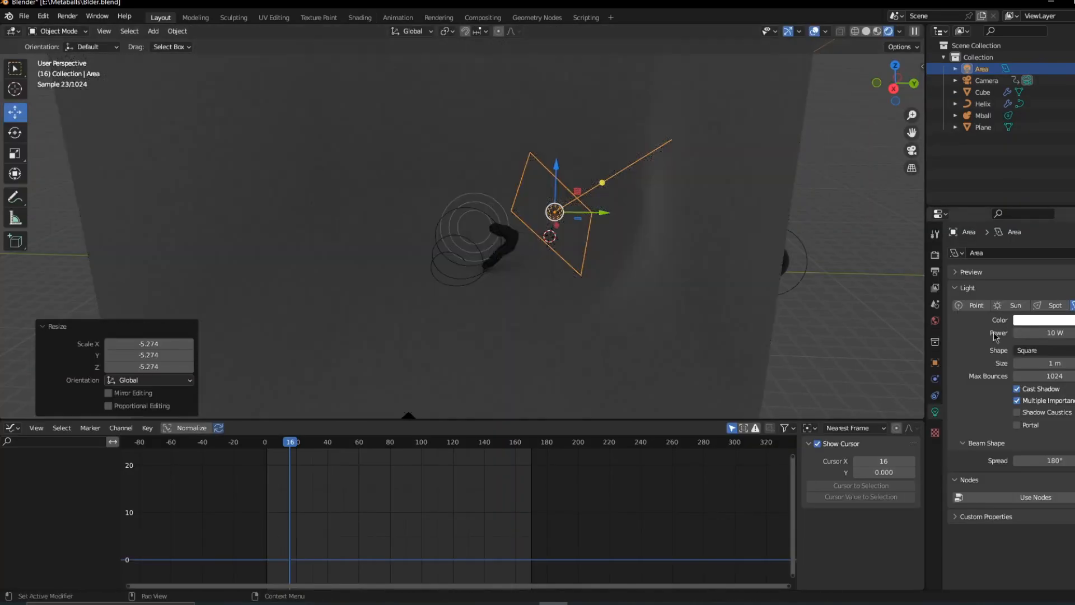
Aim the area light at the helix, and create a second area light by duplicating, re-aiming and scaling it.
left_click_drag(602, 183, 510, 238)
key("shift+d")
left_click_drag(604, 213, 424, 242)
key("s")
Insert a location keyframe for the camera at frame 0 in camera view.
key("KP_0")
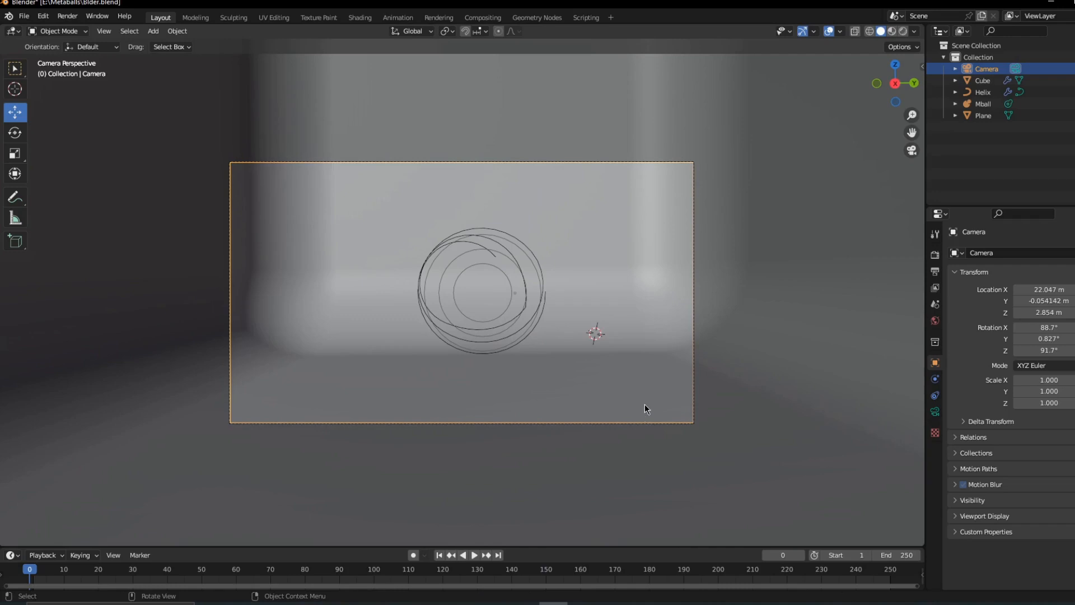
key("i")
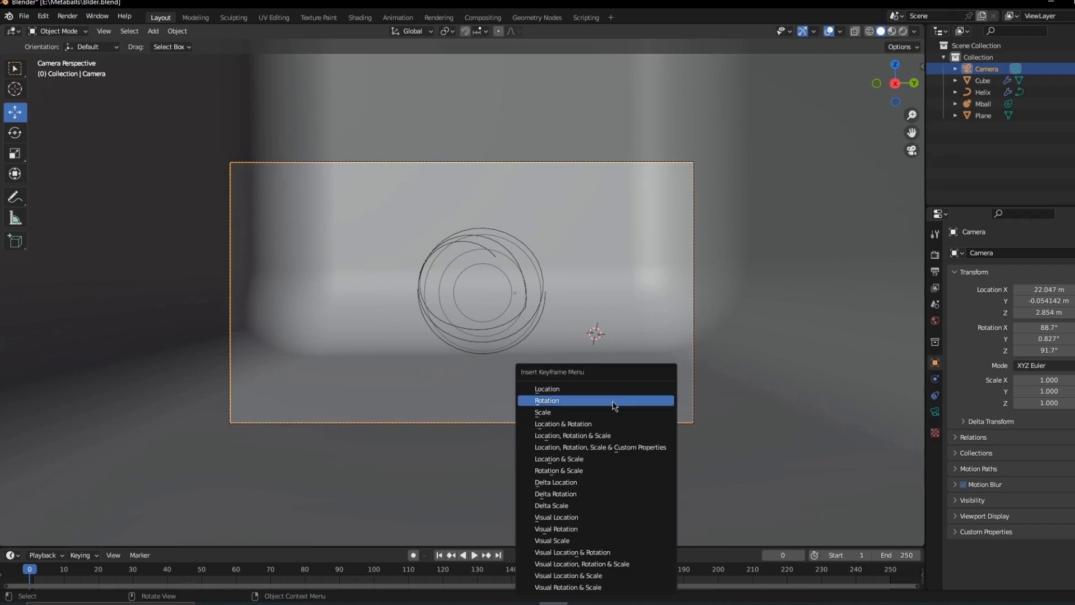
left_click(595, 392)
Move the camera toward the helix along the global X axis and advance the timeline past frame 0.
key("g")
key("y")
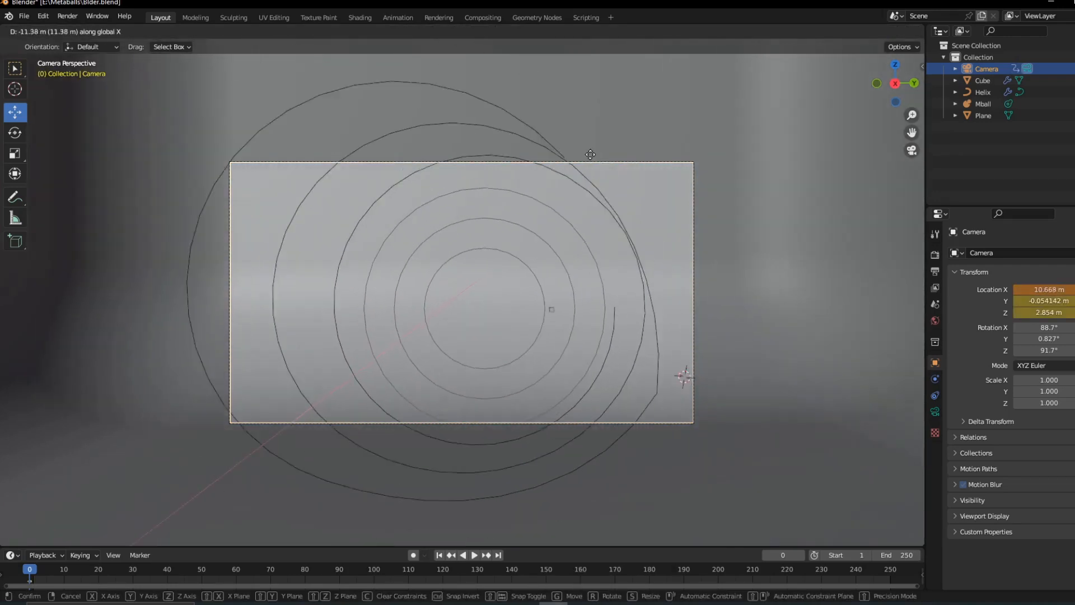
left_click(589, 188)
left_click_drag(588, 568, 634, 565)
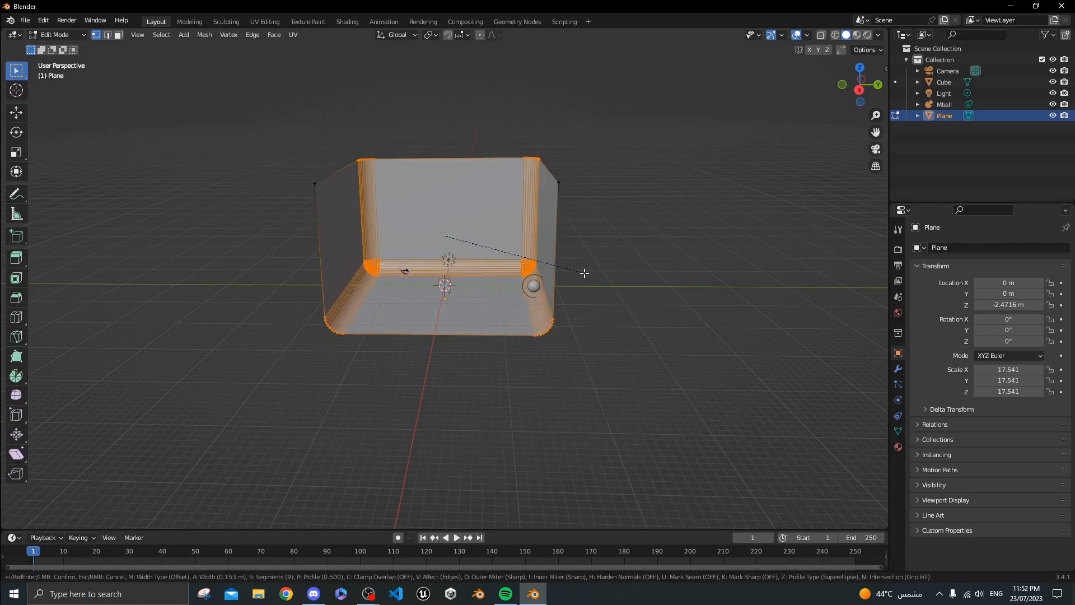
Bevel the inner edges of the backdrop plane with 9 segments to round its corners.
right_click(563, 263)
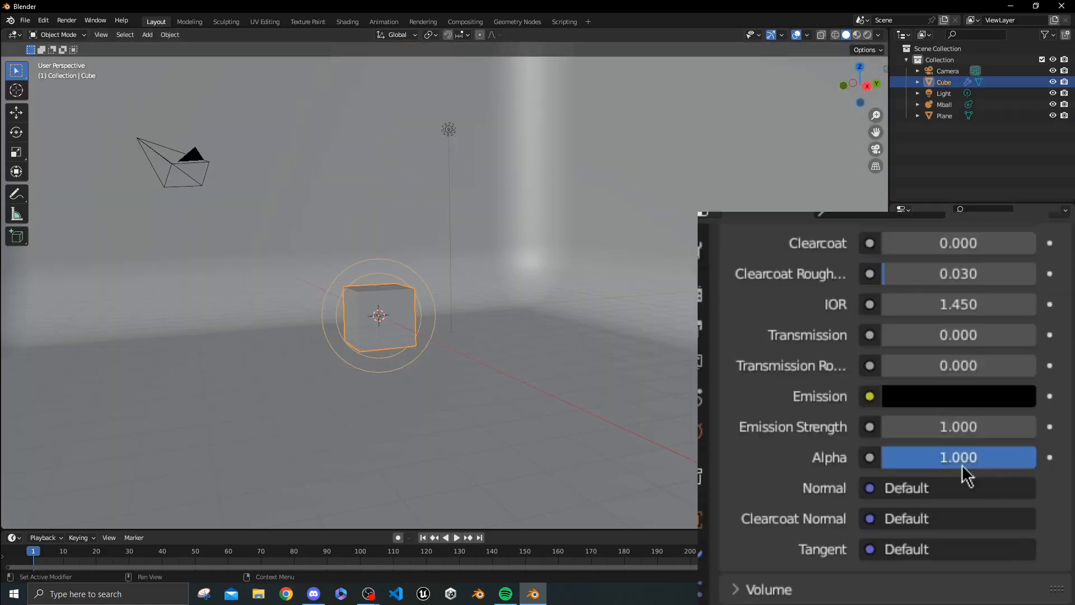
Set the cube material's Alpha to 0.000 and its force field strength to -100.
left_click_drag(896, 473, 885, 464)
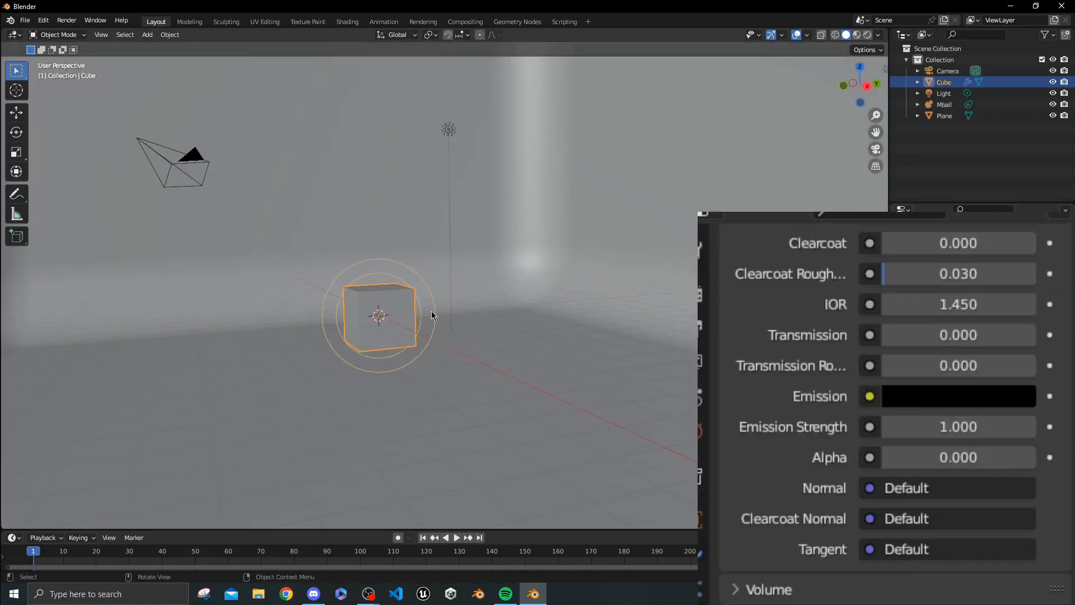
middle_click_drag(431, 315, 482, 323)
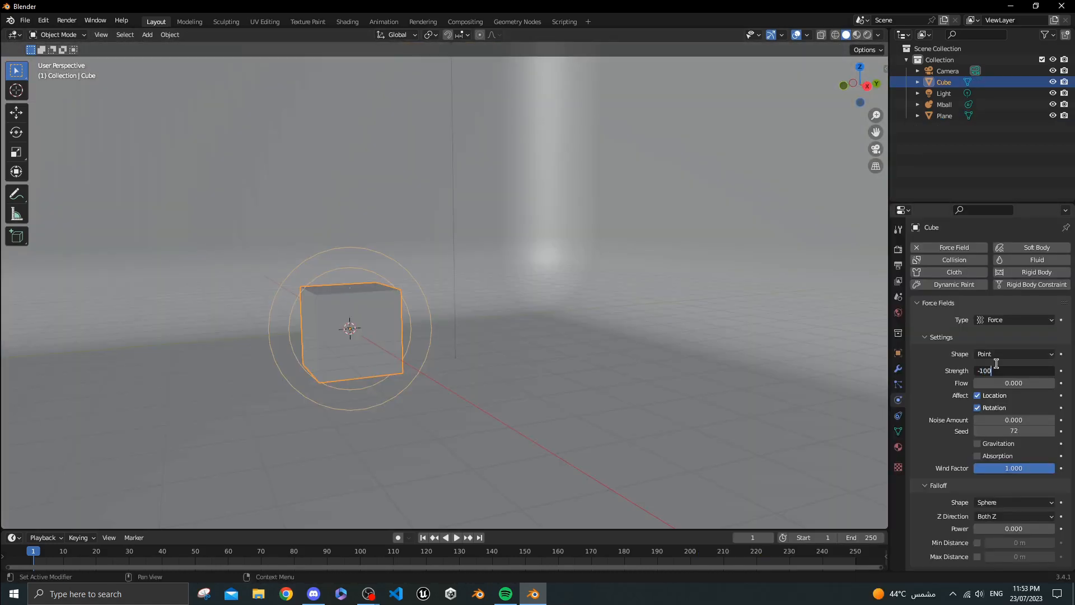
key("Return")
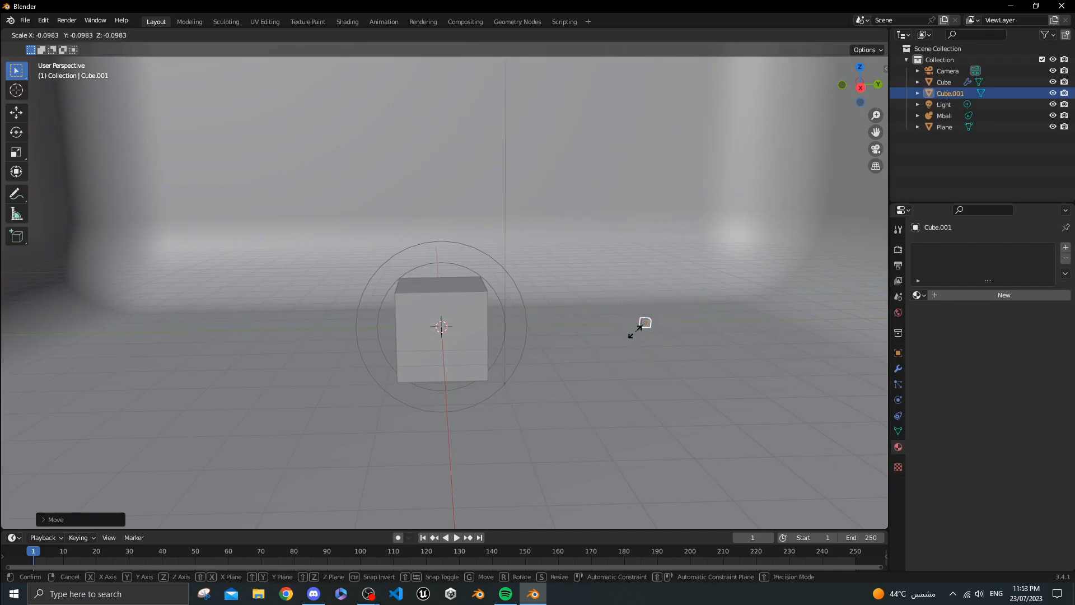
Scale the duplicate cube beside the main cube down to a tiny emitter and assign it a material.
left_click(644, 324)
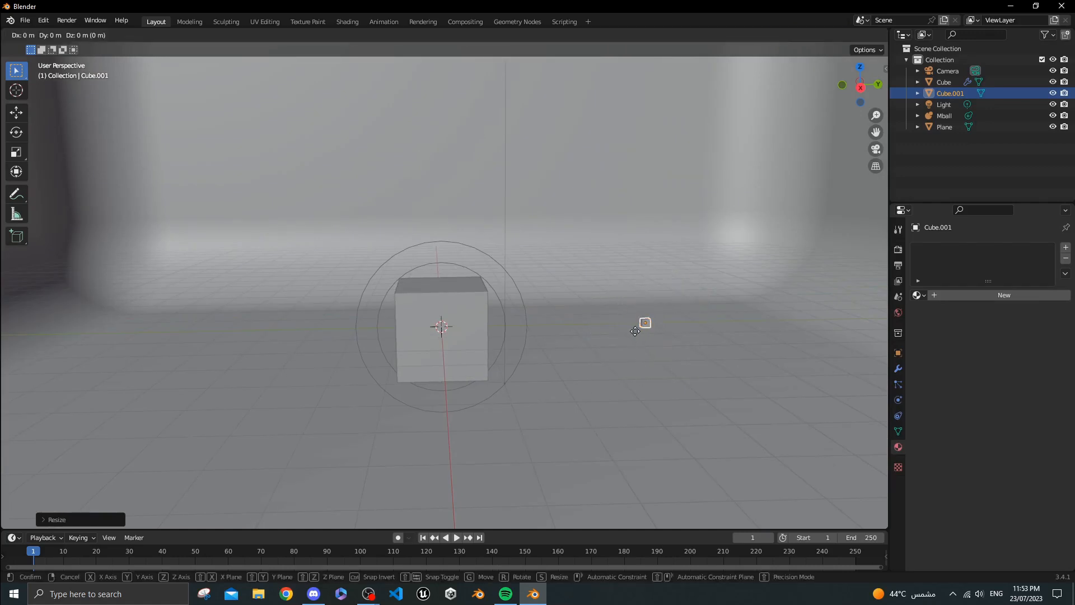
left_click(947, 295)
scroll(698, 186, "down", 3)
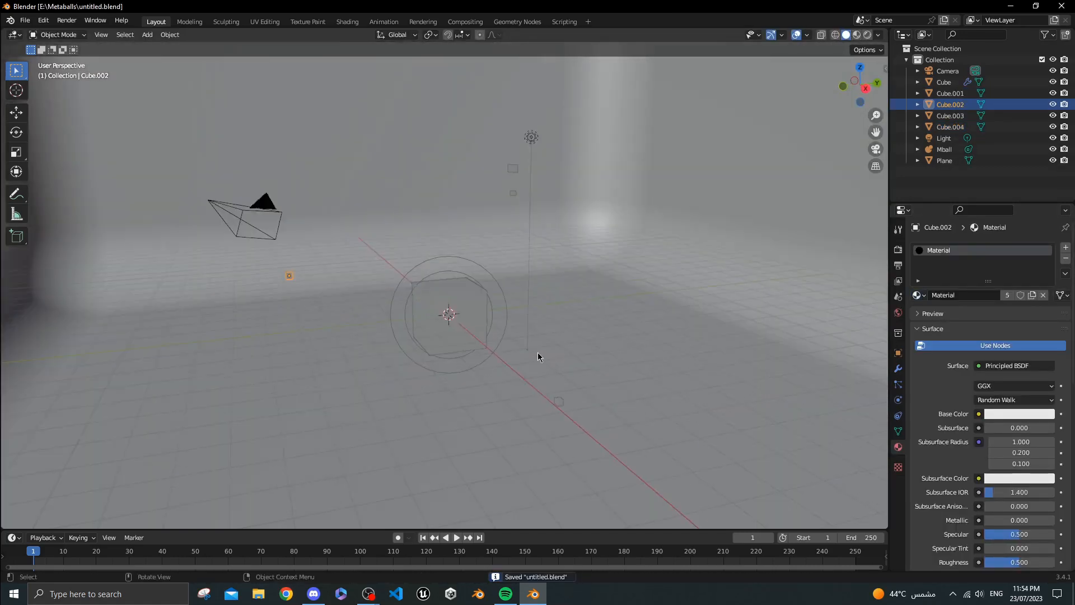
Add a particle system to the small cube Cube.004 on the X axis.
middle_click_drag(537, 356, 518, 346)
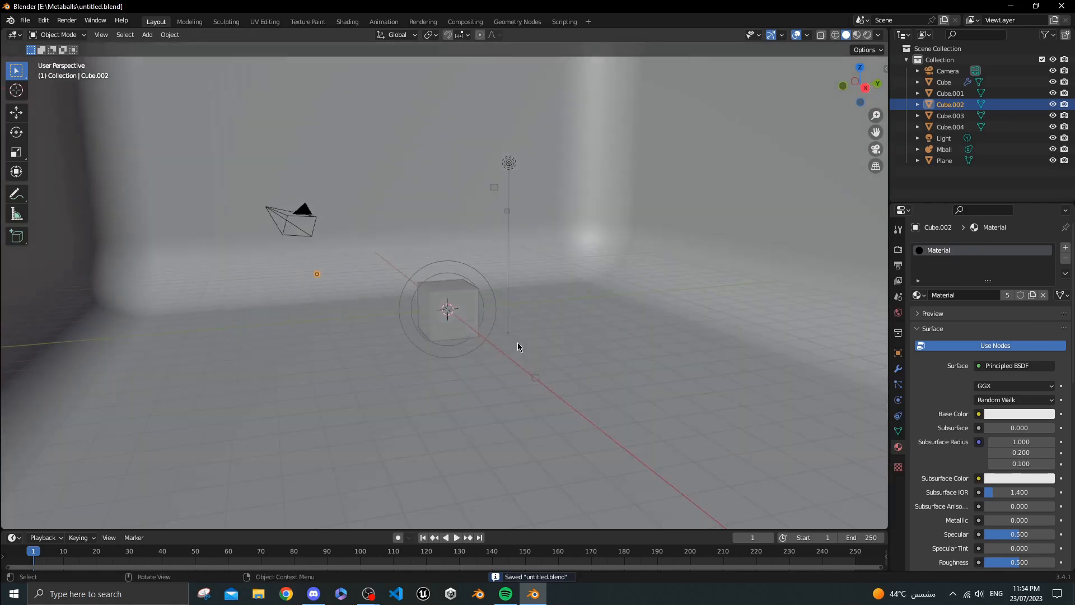
left_click(535, 382)
left_click(899, 384)
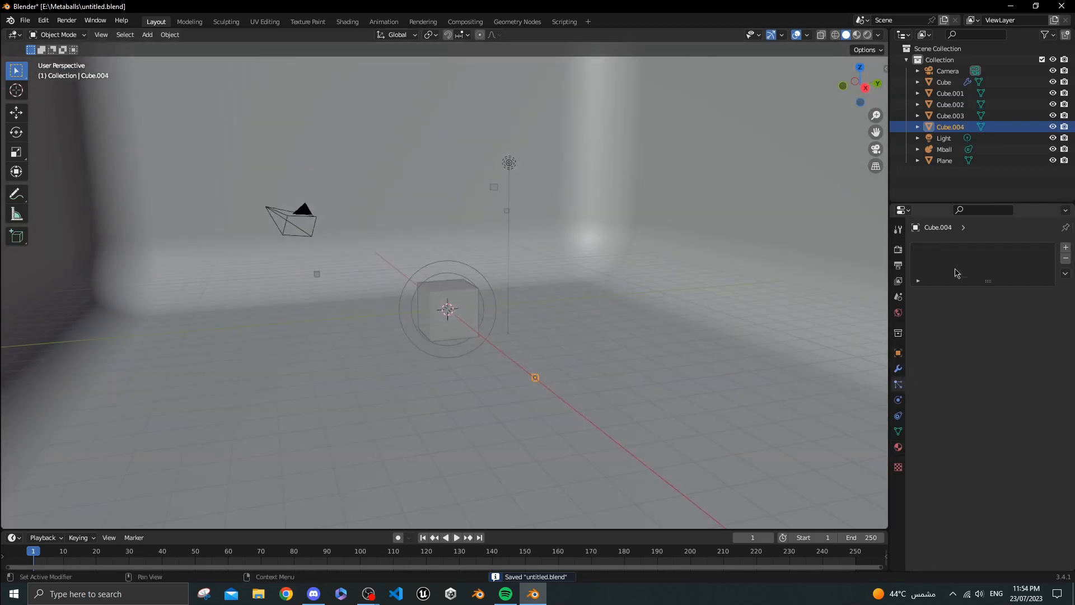
left_click(1066, 247)
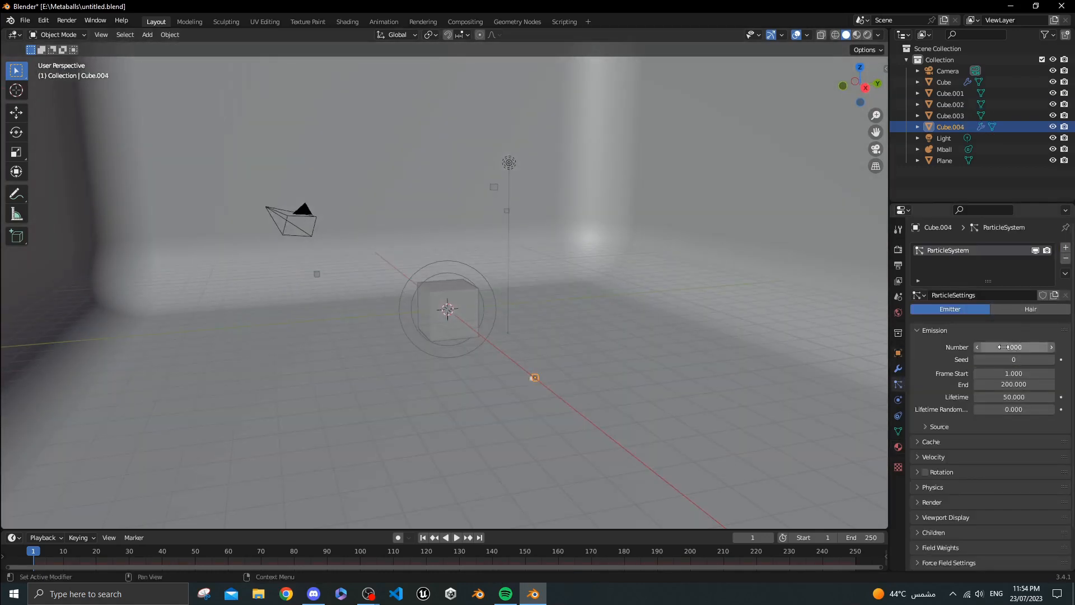
Set the particles of Cube.004 to render as Object.
scroll(933, 437, "down", 2)
left_click(944, 443)
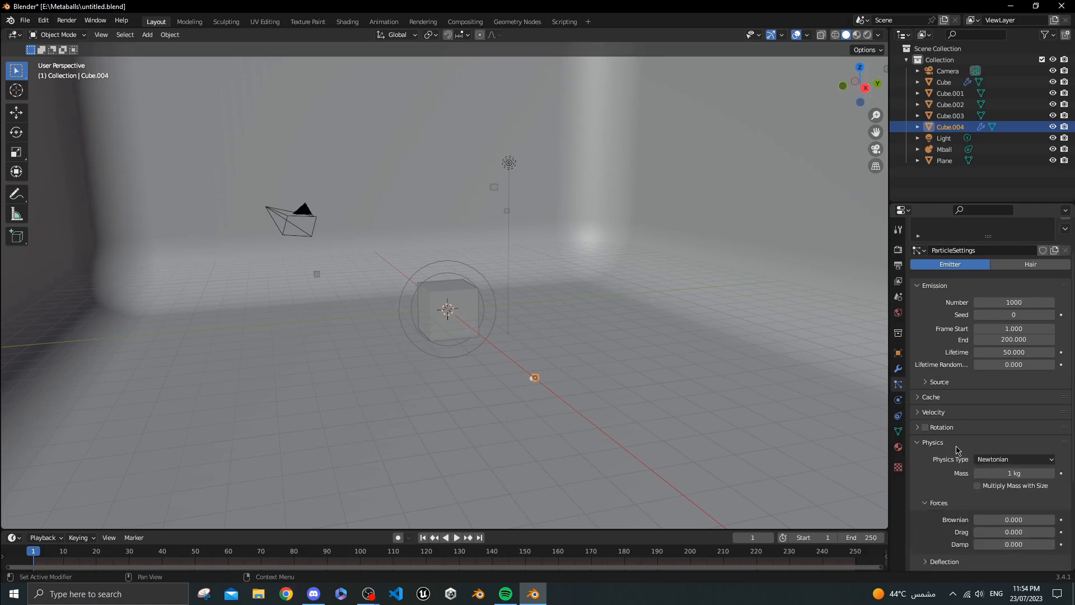
left_click(941, 427)
left_click(919, 429)
left_click(919, 443)
left_click(935, 457)
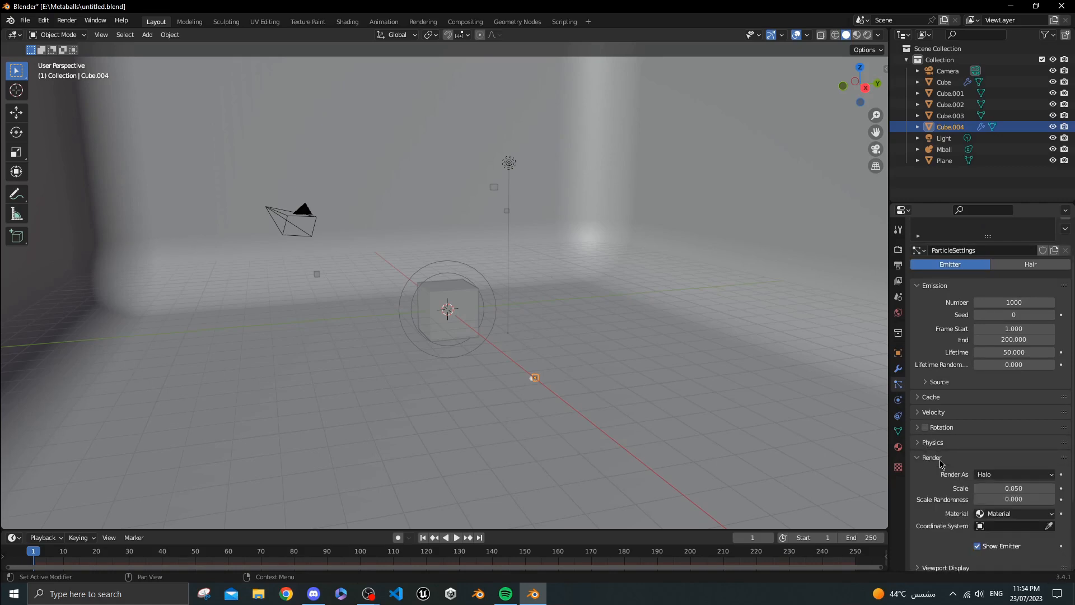
left_click(1037, 476)
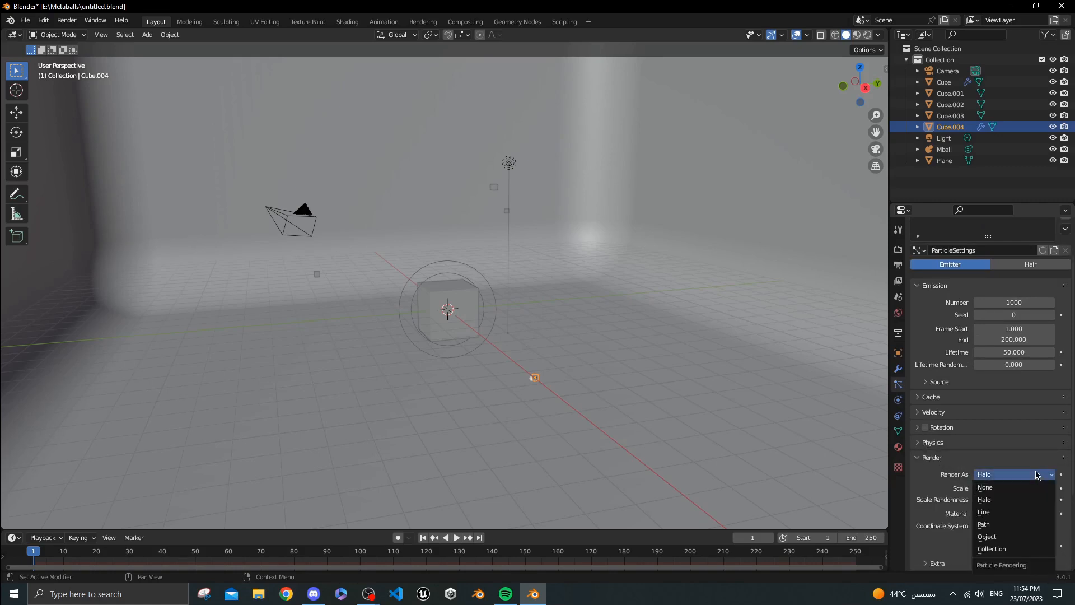
left_click(995, 538)
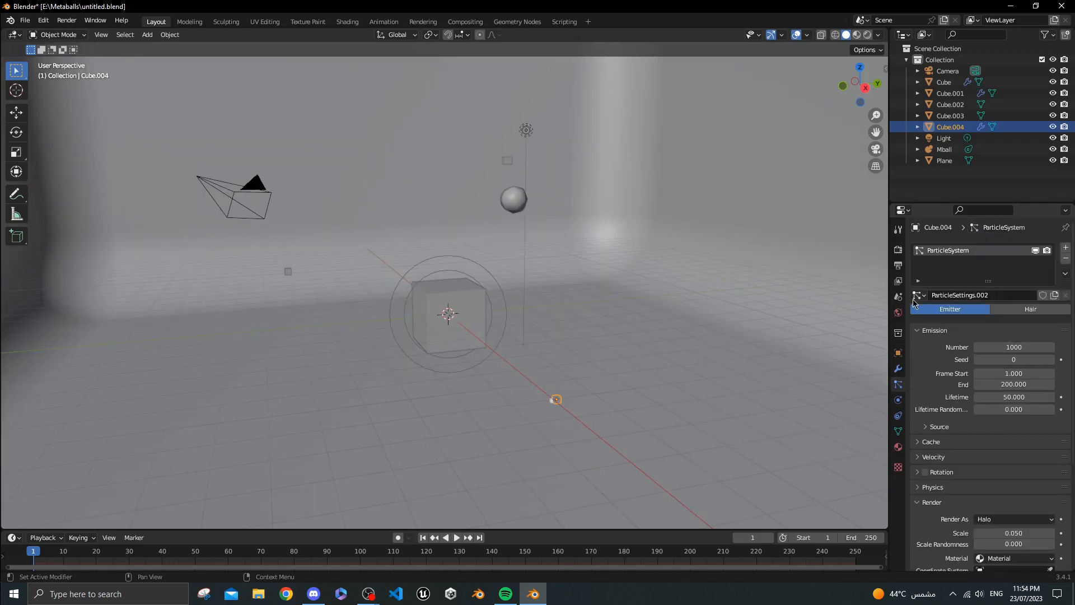
Assign the shared ParticleSettings to Cube.004, and add a particle system using the same settings to Cube.003.
left_click(917, 297)
left_click(946, 312)
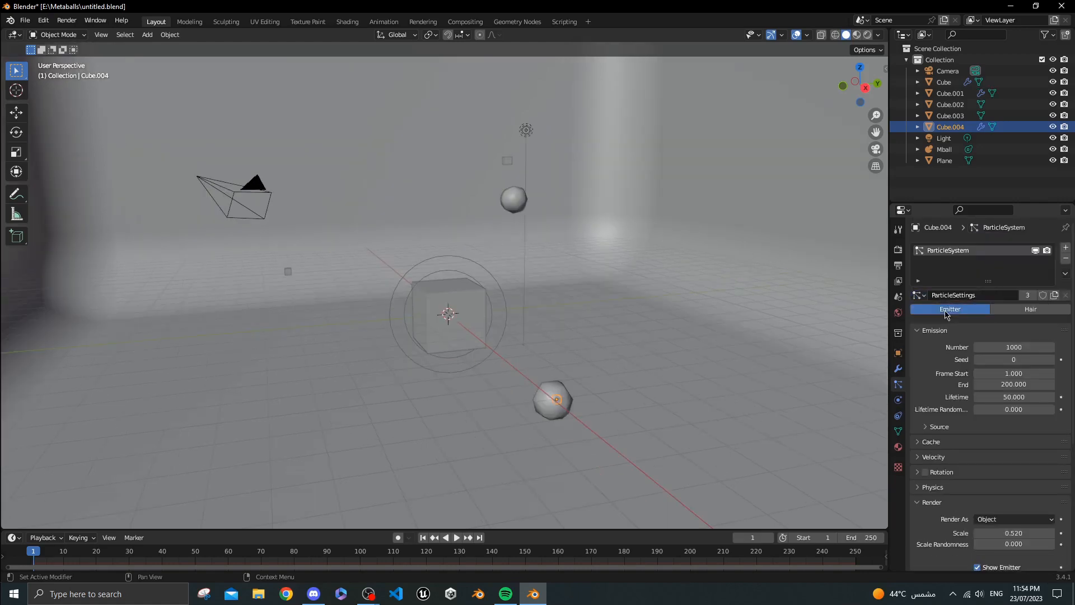
left_click(511, 161)
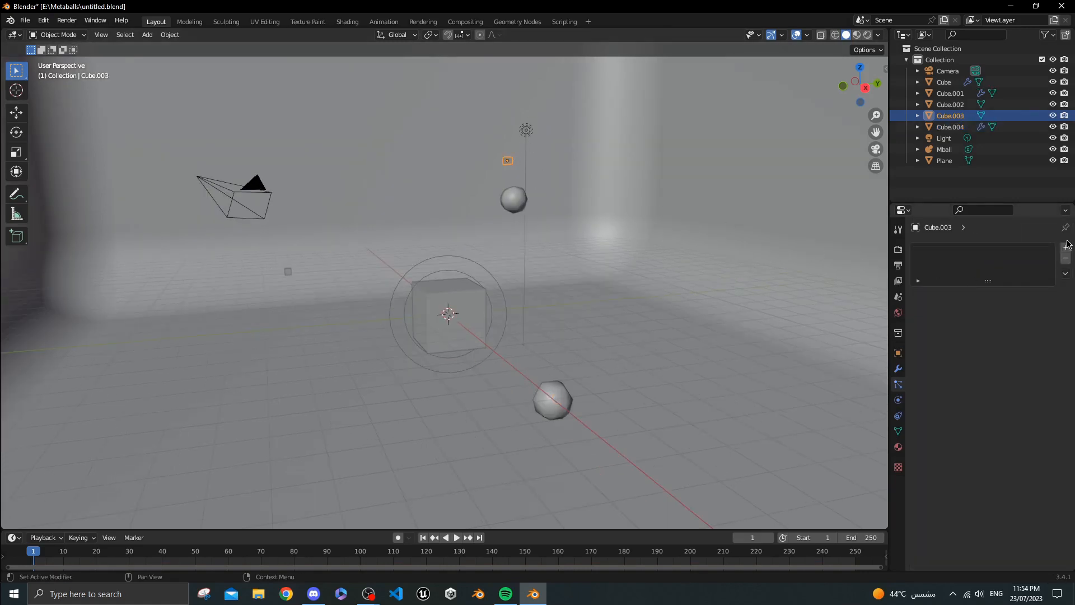
left_click(1066, 247)
left_click(916, 295)
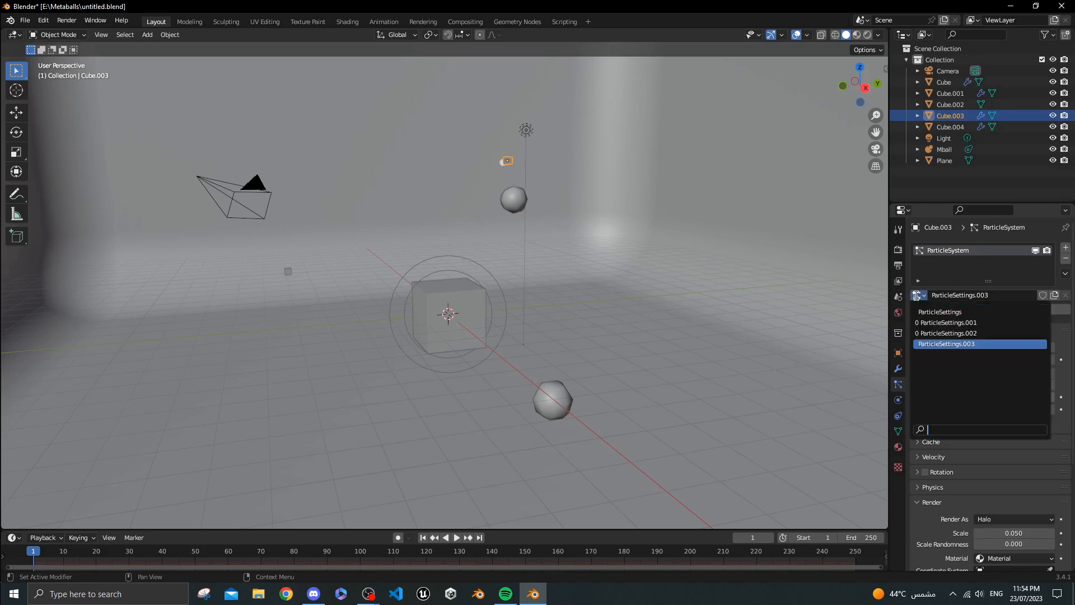
left_click(946, 319)
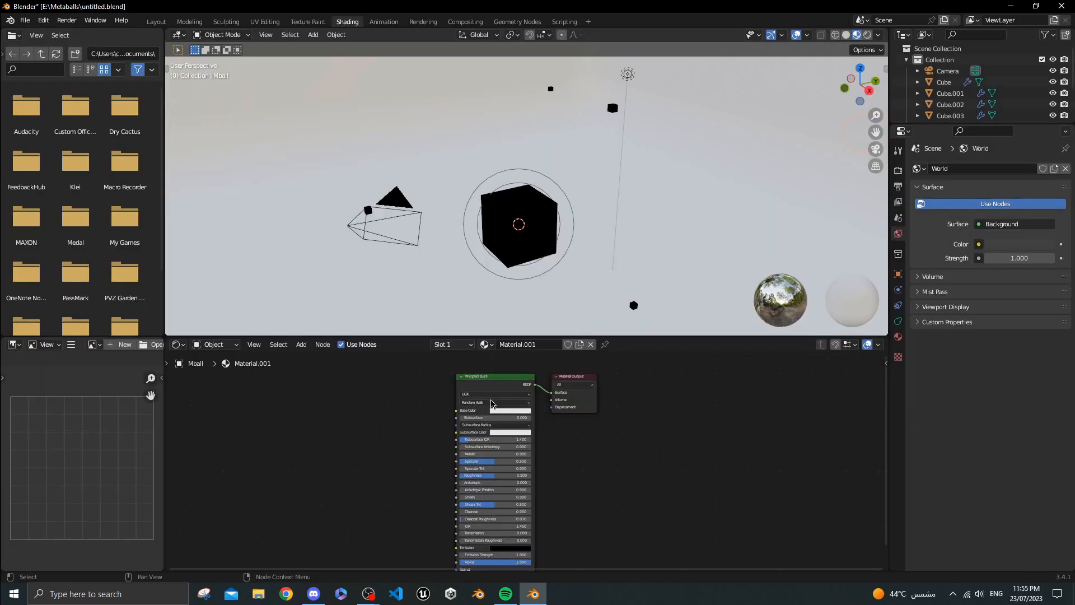
Give the metaball's Material.001 a dark grey base color with Metallic 1.000 and Roughness 0.000.
left_click(507, 412)
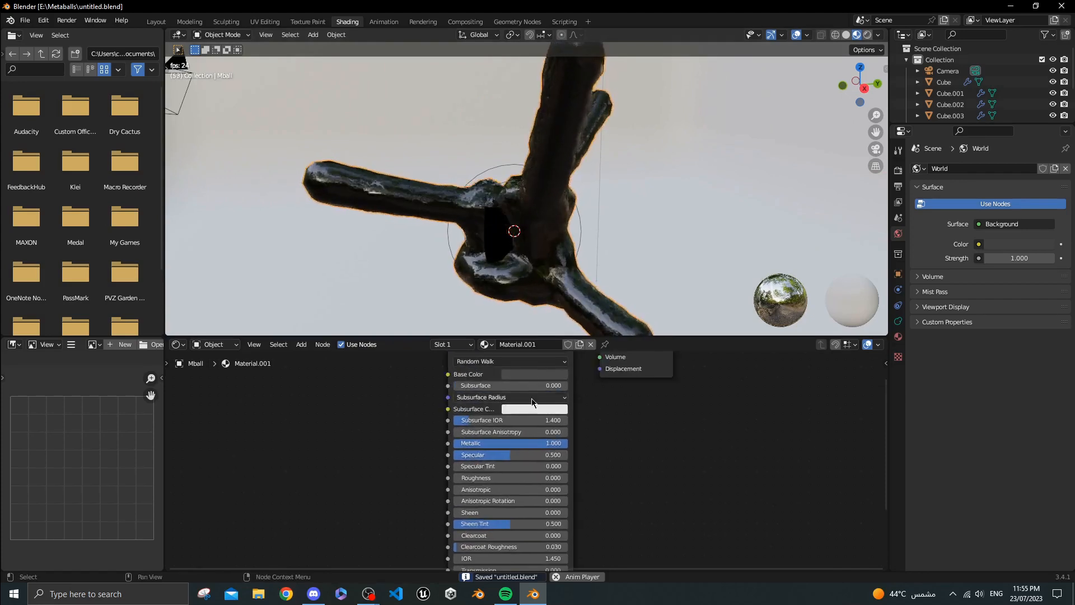
left_click(532, 408)
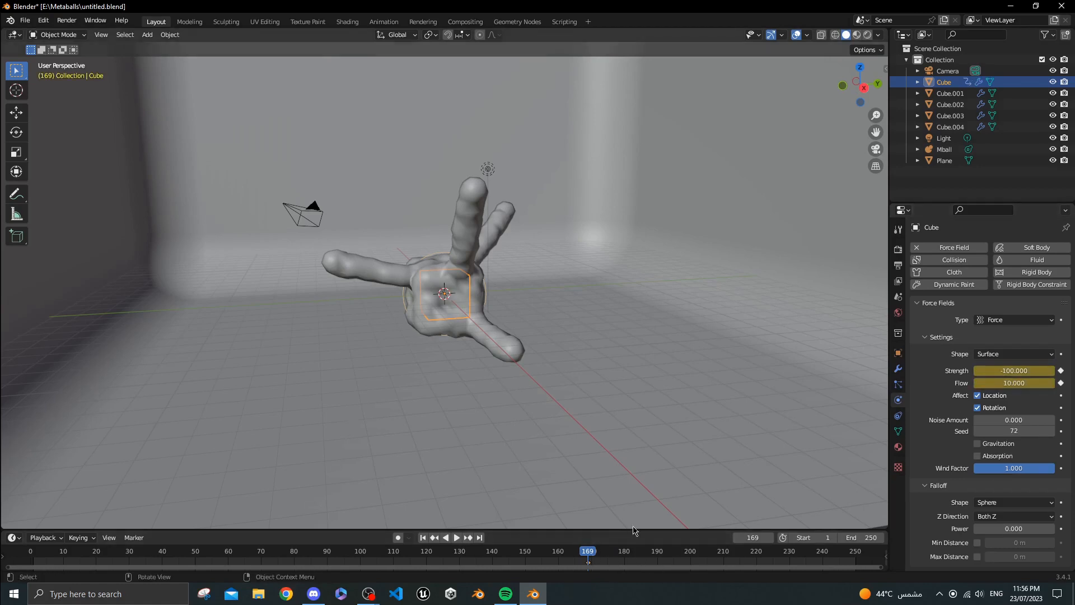
At frame 180, keyframe the cube's force field with Strength 100 and Flow -10.
key("Right")
left_click_drag(611, 561, 626, 554)
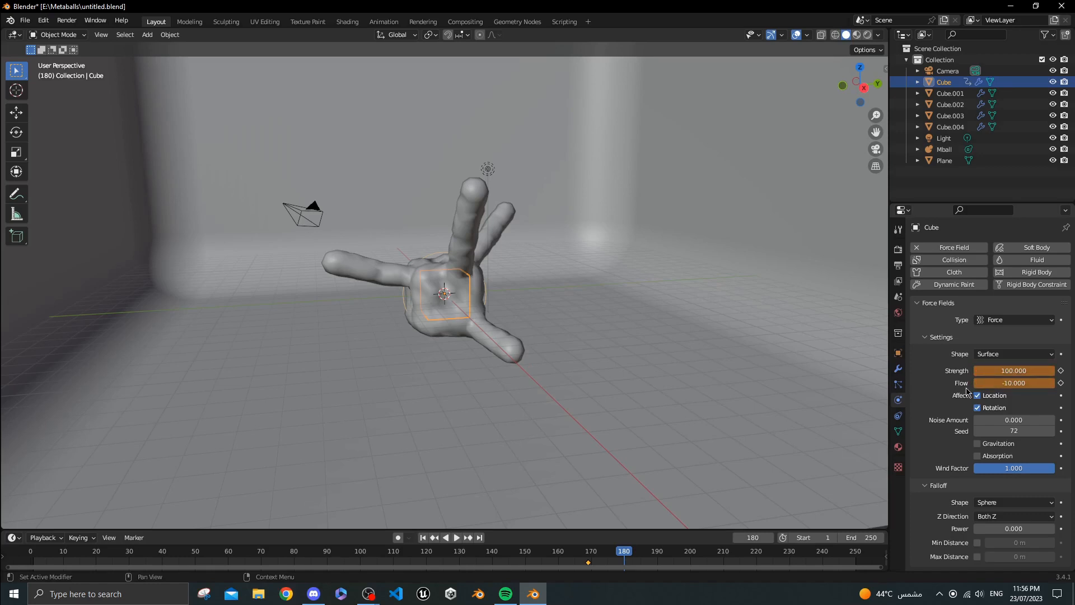
key("i")
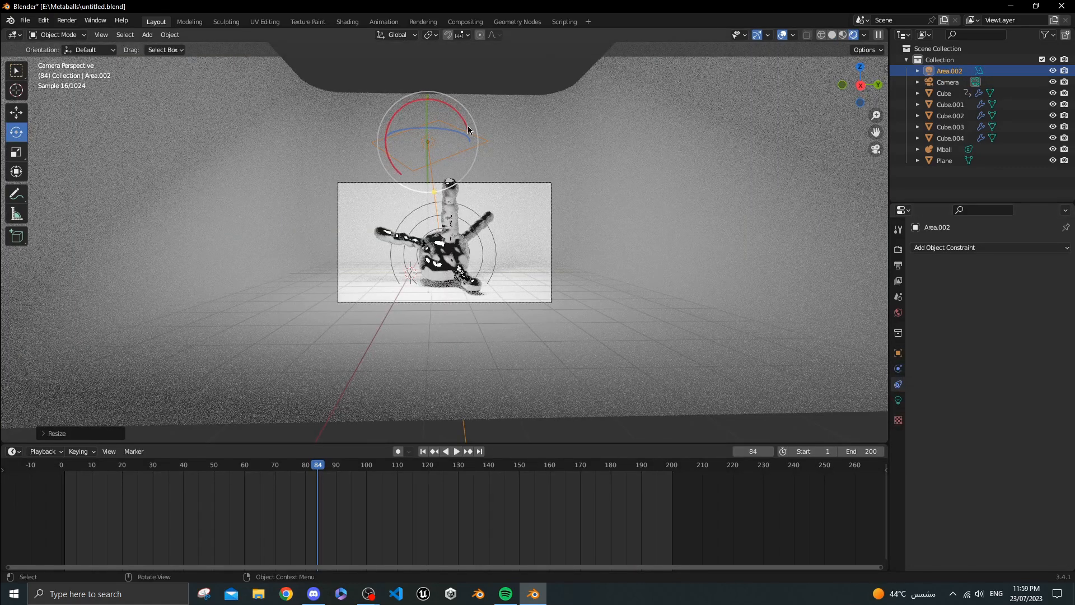
Adjust the power of the area light Area.002.
left_click(898, 400)
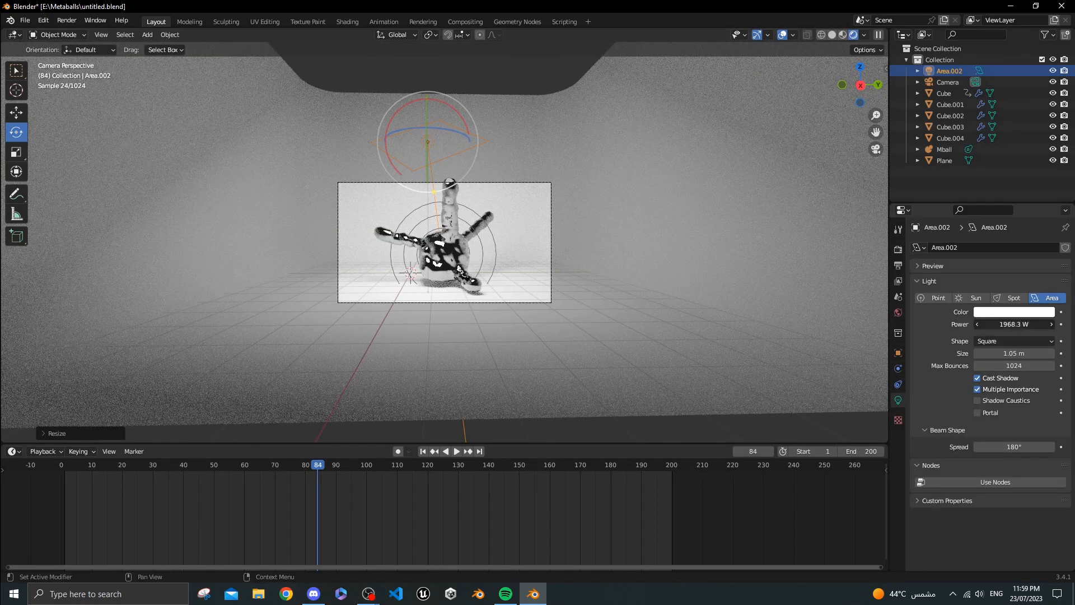
left_click_drag(1014, 325, 1007, 324)
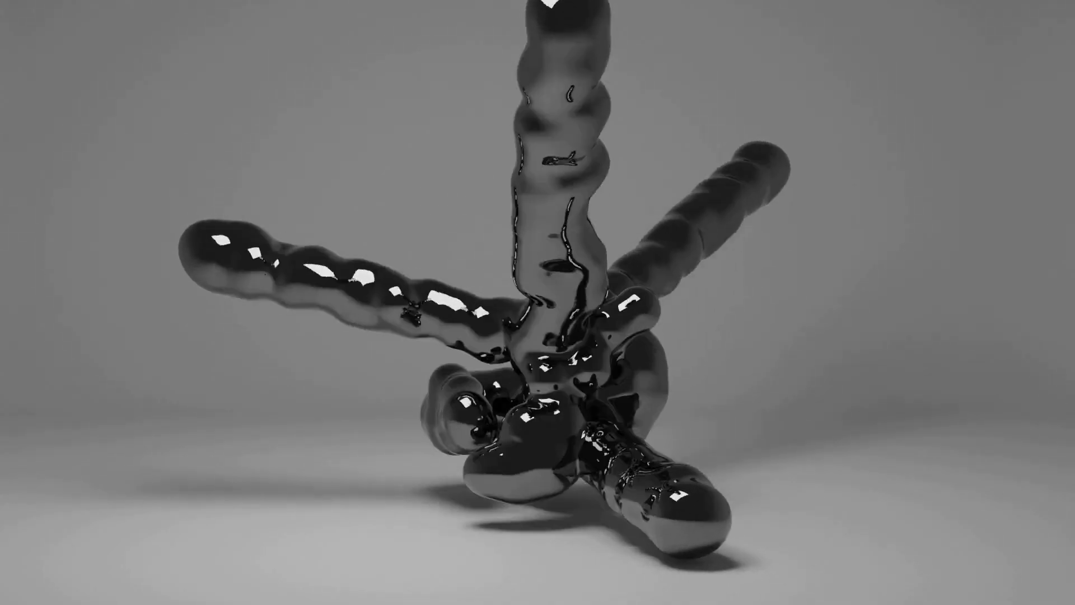